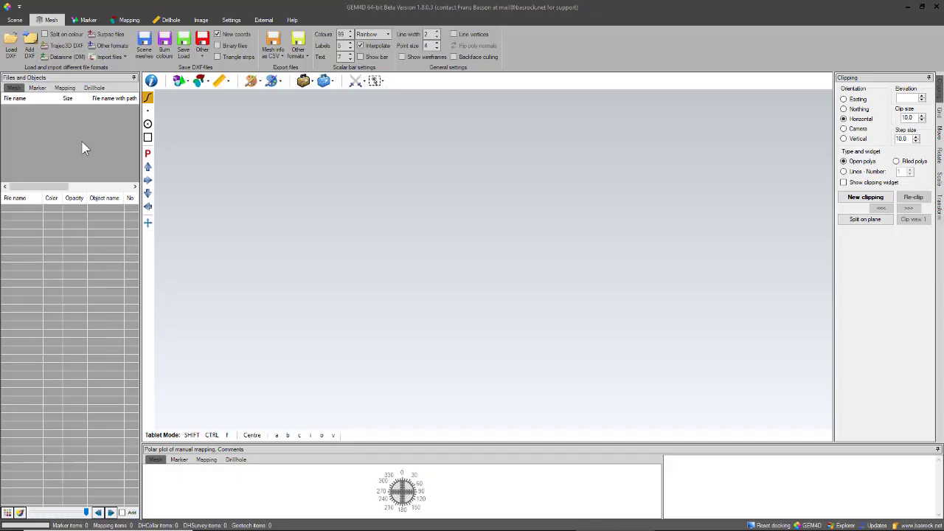
- Browse the Marker, Mapping and Drillhole pages, then return to the Mesh page
{"action": "left_click", "coordinate": [40, 89]}
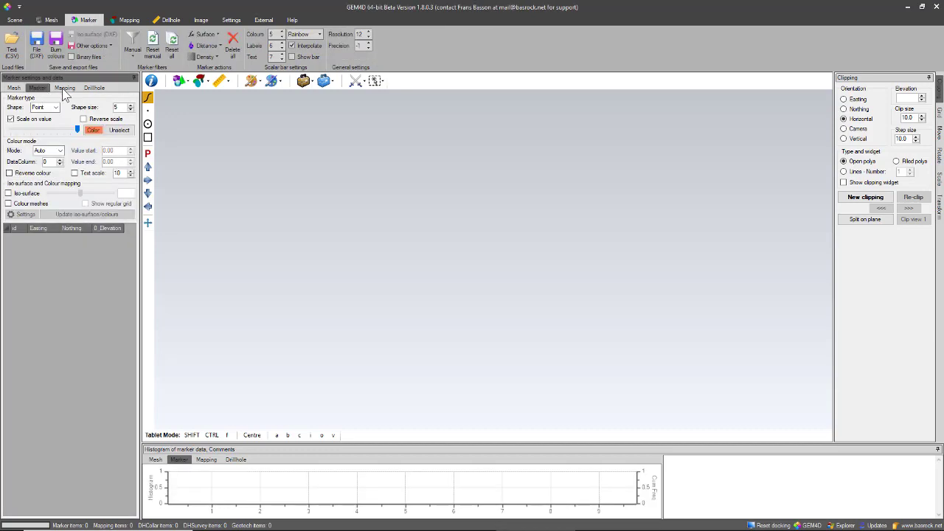
{"action": "left_click", "coordinate": [64, 88]}
{"action": "left_click", "coordinate": [94, 87]}
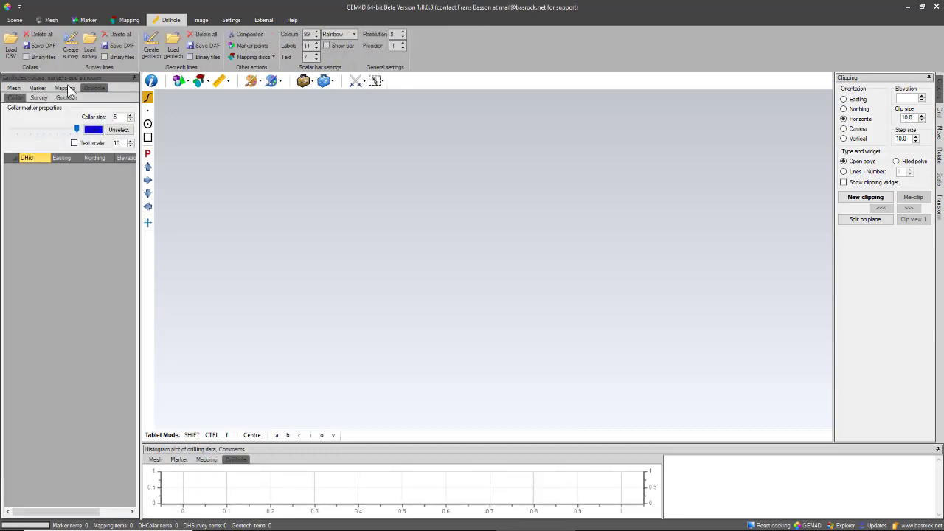
{"action": "left_click", "coordinate": [65, 88]}
{"action": "left_click", "coordinate": [38, 87]}
{"action": "left_click", "coordinate": [14, 89]}
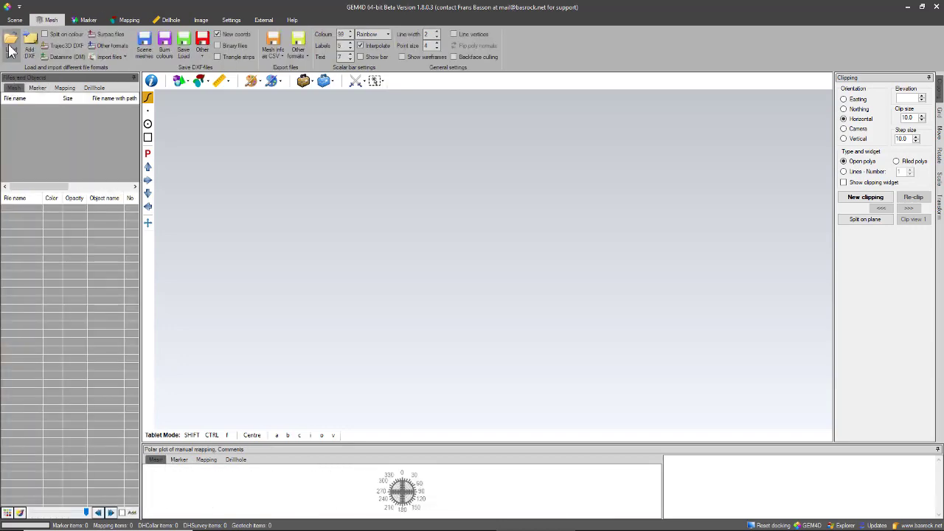
- Load Random Data Points.dxf and rotate the view of the coloured spheres
{"action": "left_click", "coordinate": [11, 45]}
{"action": "left_click", "coordinate": [191, 80]}
{"action": "double_click", "coordinate": [191, 82]}
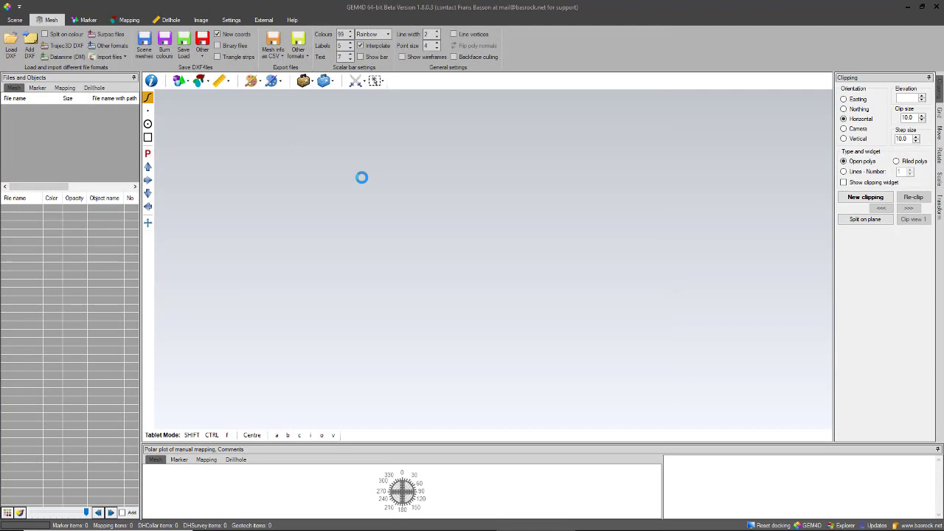
{"action": "left_click_drag", "start_coordinate": [490, 272], "coordinate": [456, 220]}
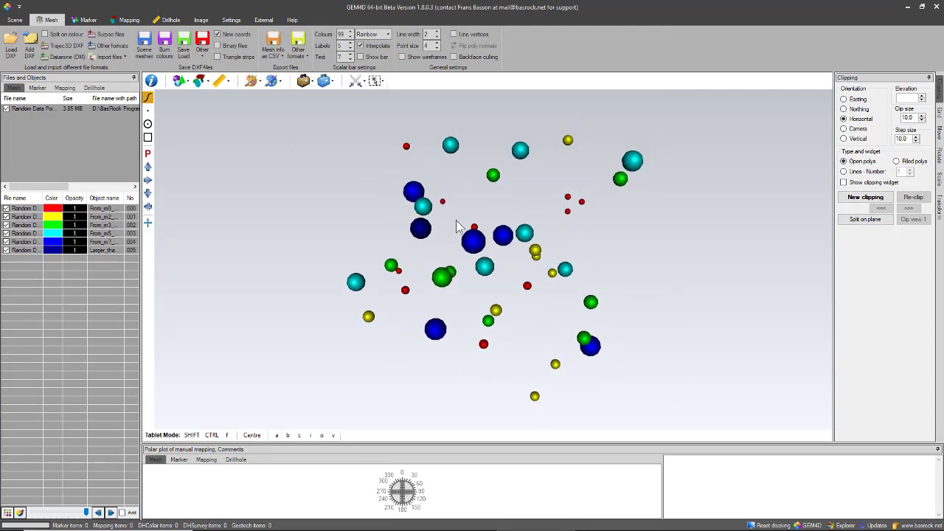
- Untick the Random Data Points file in the Files list so its layers empty
{"action": "left_click", "coordinate": [33, 111]}
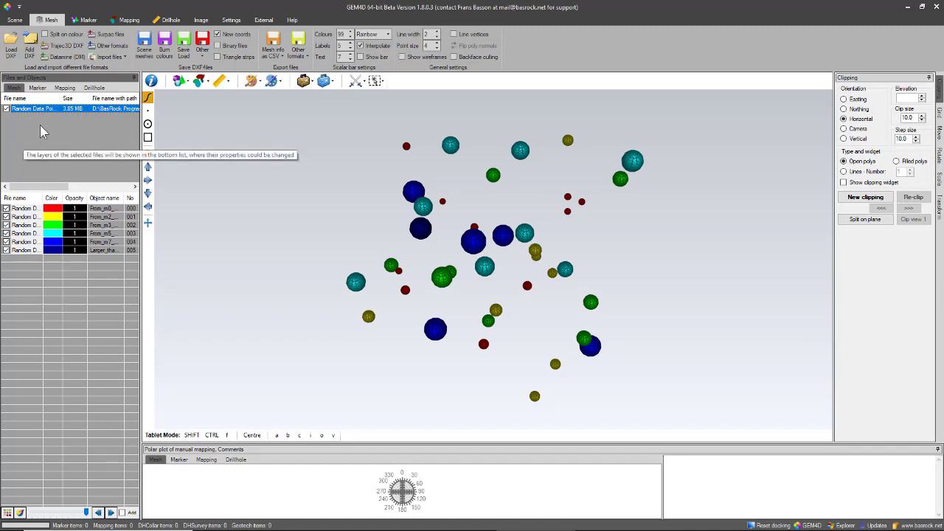
{"action": "left_click", "coordinate": [28, 122]}
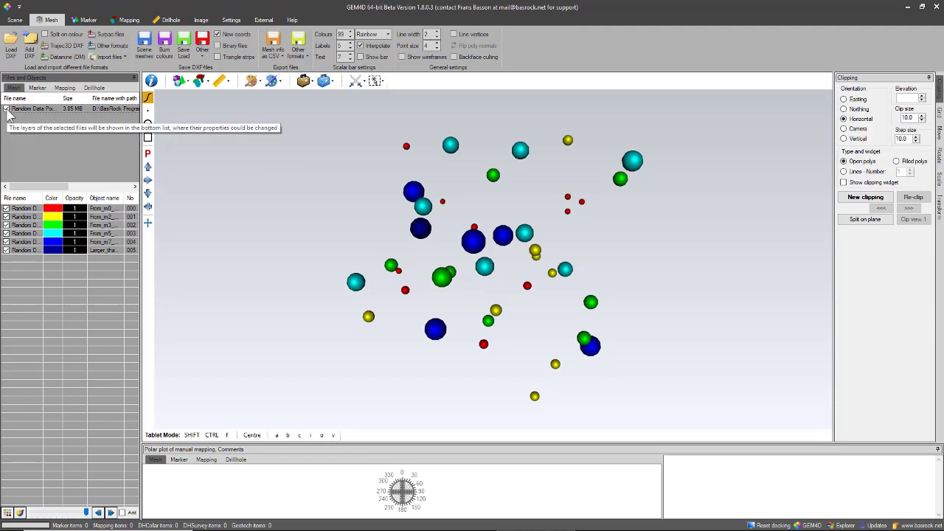
{"action": "left_click", "coordinate": [7, 109]}
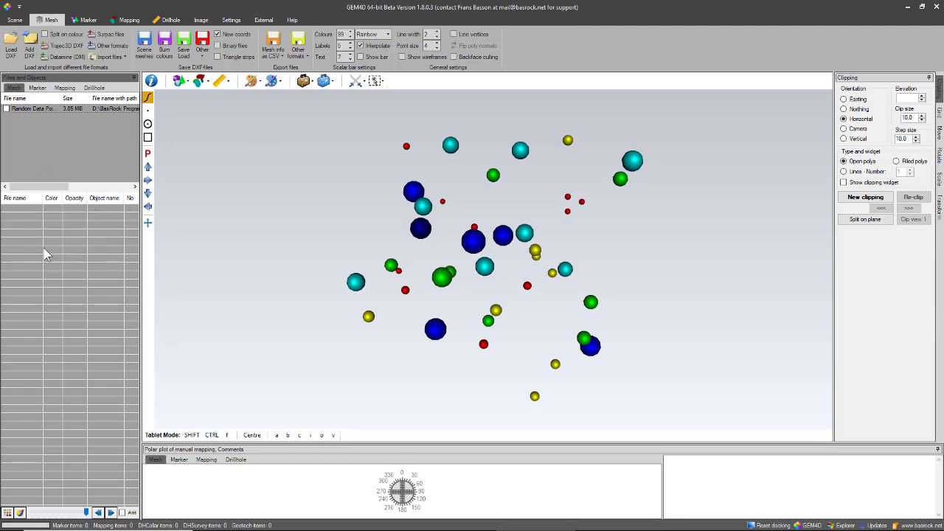
- Re-tick the sphere file and rotate the scene to see its six layers
{"action": "left_click", "coordinate": [7, 109]}
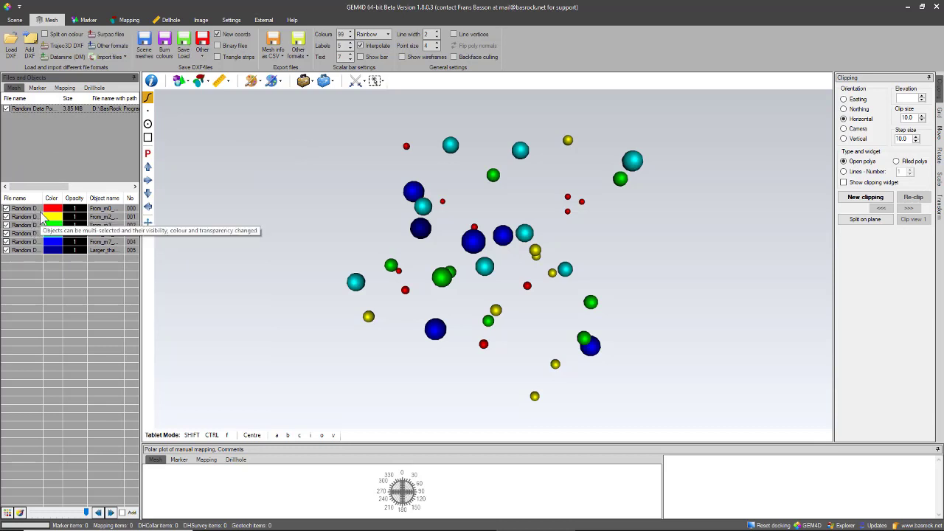
{"action": "left_click_drag", "start_coordinate": [391, 262], "coordinate": [360, 210]}
{"action": "scroll", "coordinate": [431, 242], "scroll_direction": "up", "scroll_amount": 1}
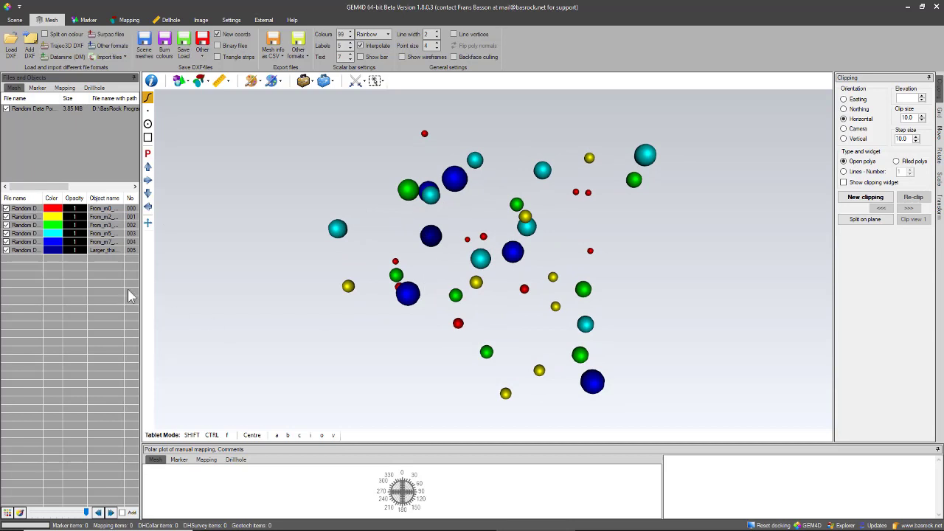
{"action": "left_click", "coordinate": [28, 210]}
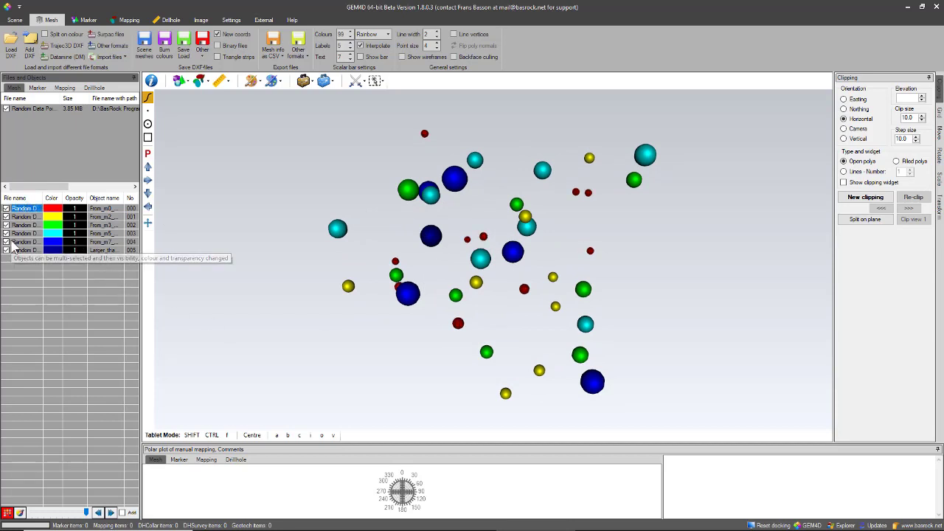
- Hide and show layer 004's blue spheres twice, then layer 002's green spheres
{"action": "left_click", "coordinate": [12, 243]}
{"action": "left_click", "coordinate": [6, 243]}
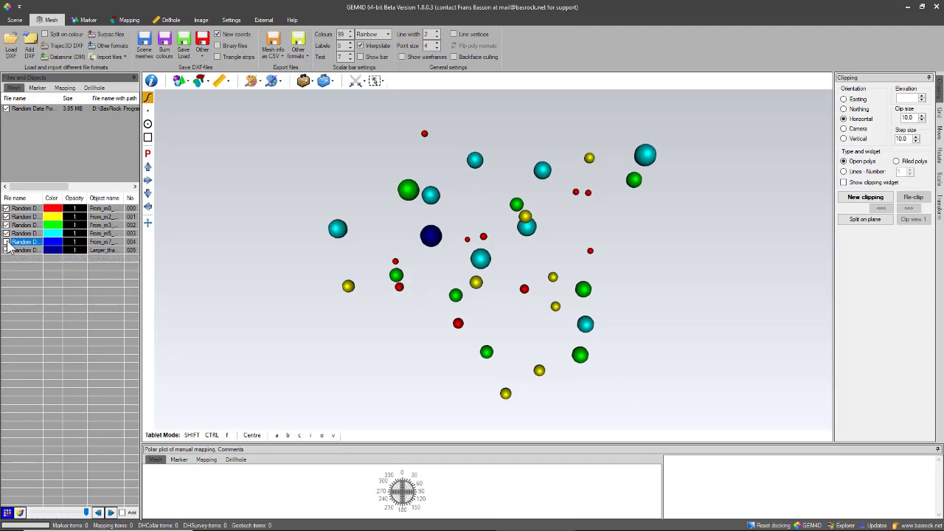
{"action": "left_click", "coordinate": [7, 242]}
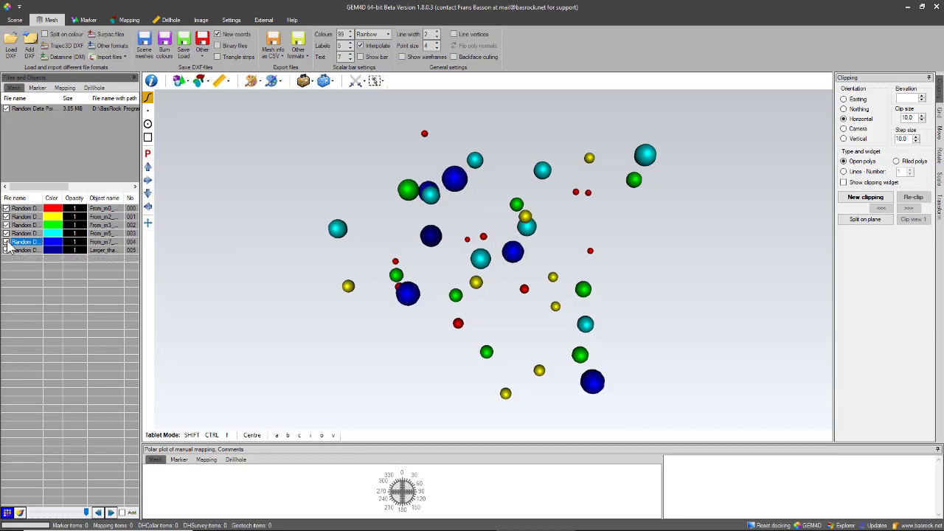
{"action": "left_click", "coordinate": [7, 243]}
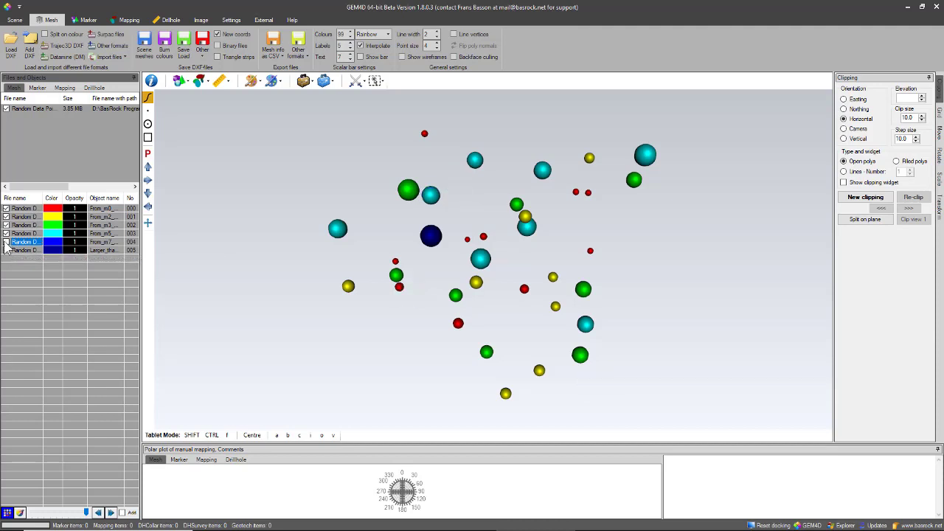
{"action": "left_click", "coordinate": [7, 243]}
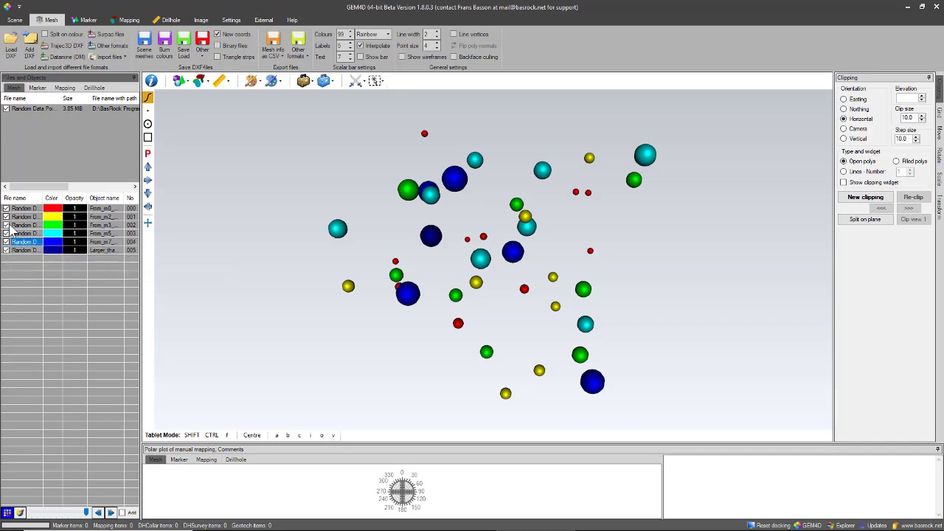
{"action": "left_click", "coordinate": [7, 226]}
{"action": "left_click", "coordinate": [7, 226]}
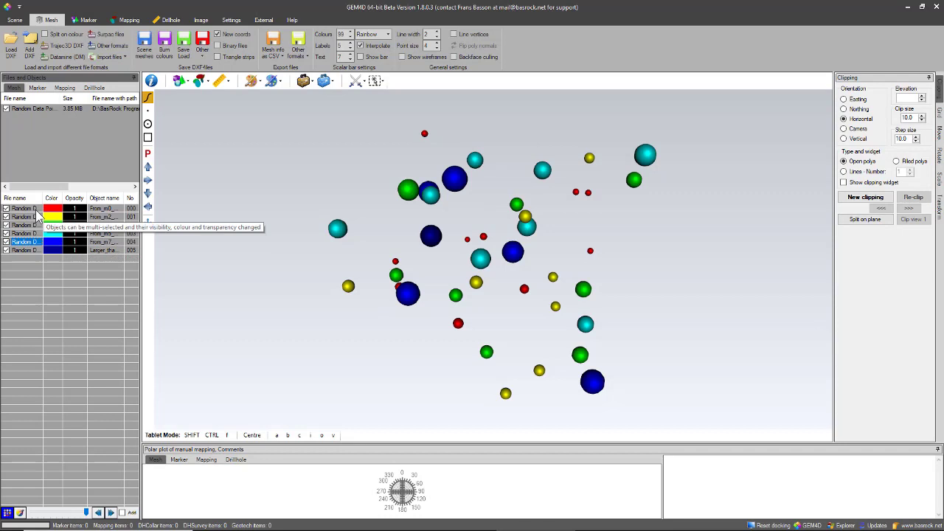
- Select layers 000–004 together, hide and show them at once, then clear the selection
{"action": "left_click", "coordinate": [22, 209], "text": "shift"}
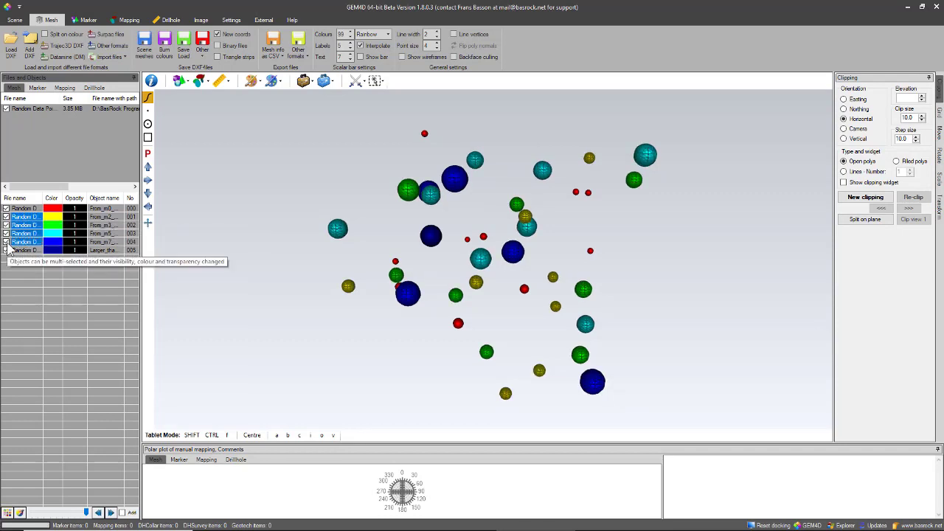
{"action": "left_click", "coordinate": [6, 243]}
{"action": "left_click", "coordinate": [6, 244]}
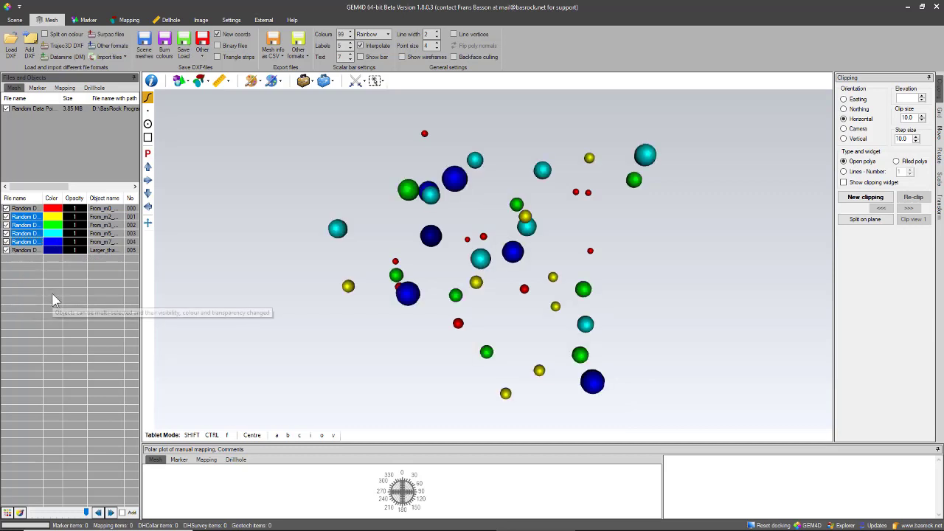
{"action": "left_click", "coordinate": [90, 285]}
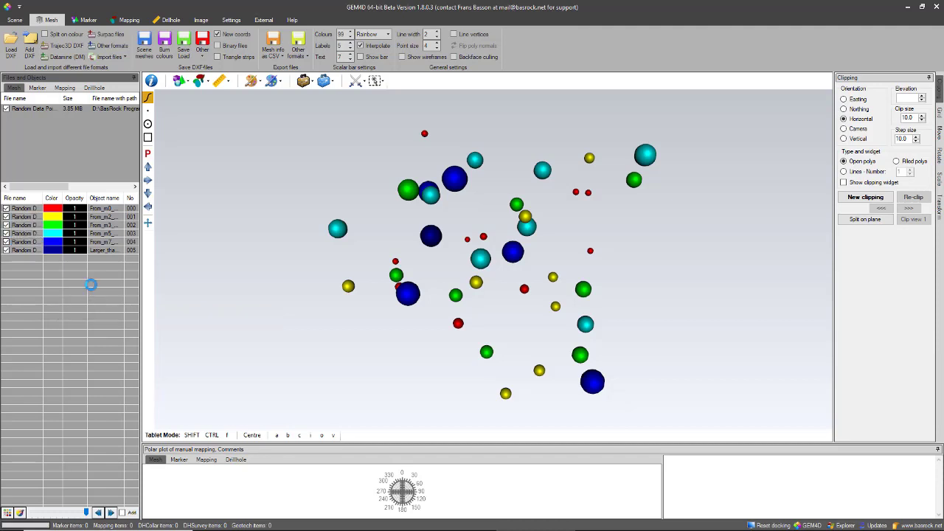
- Change layer 004's colour from blue to white in the Color dialog
{"action": "left_click", "coordinate": [67, 141]}
{"action": "left_click_drag", "start_coordinate": [305, 204], "coordinate": [449, 251]}
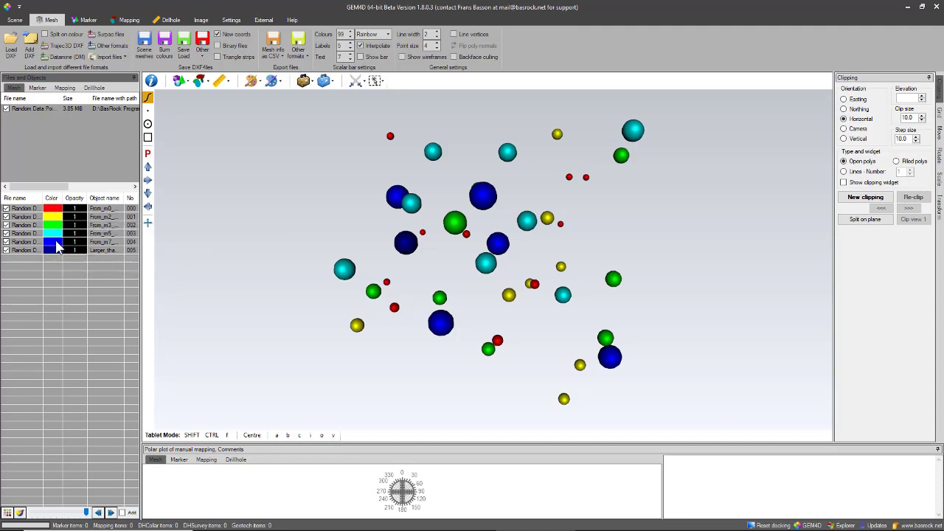
{"action": "left_click", "coordinate": [55, 242]}
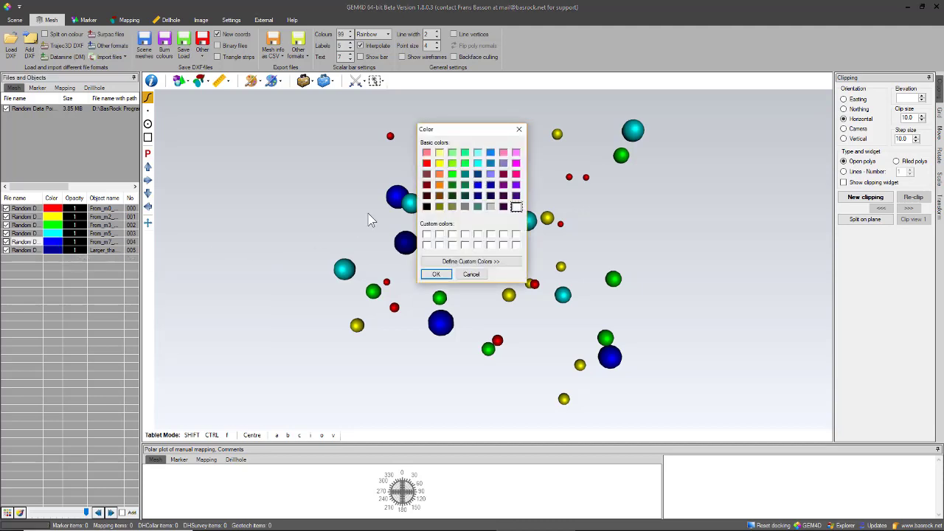
{"action": "left_click", "coordinate": [435, 273]}
{"action": "left_click", "coordinate": [124, 315]}
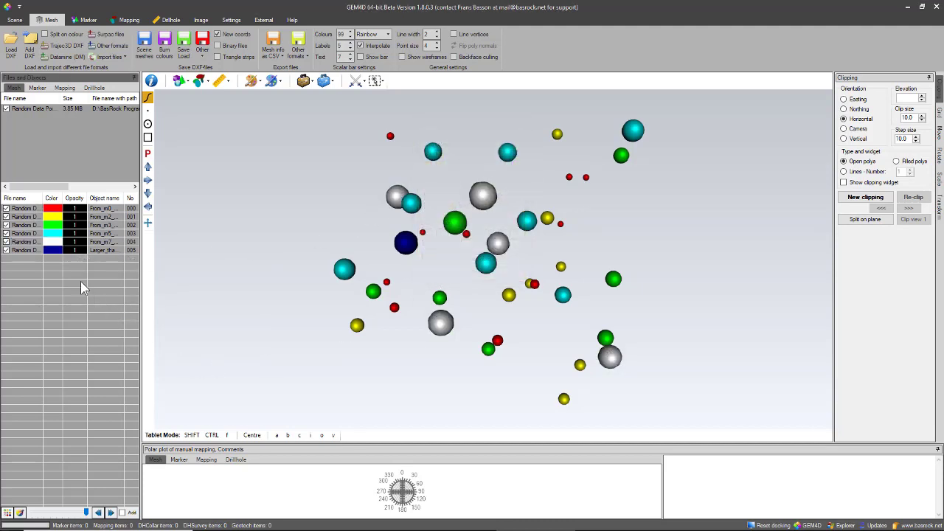
- Make layer 004's white spheres semi-transparent, then reset its opacity to 1
{"action": "left_click", "coordinate": [72, 245]}
{"action": "scroll", "coordinate": [74, 243], "scroll_direction": "down", "scroll_amount": 3}
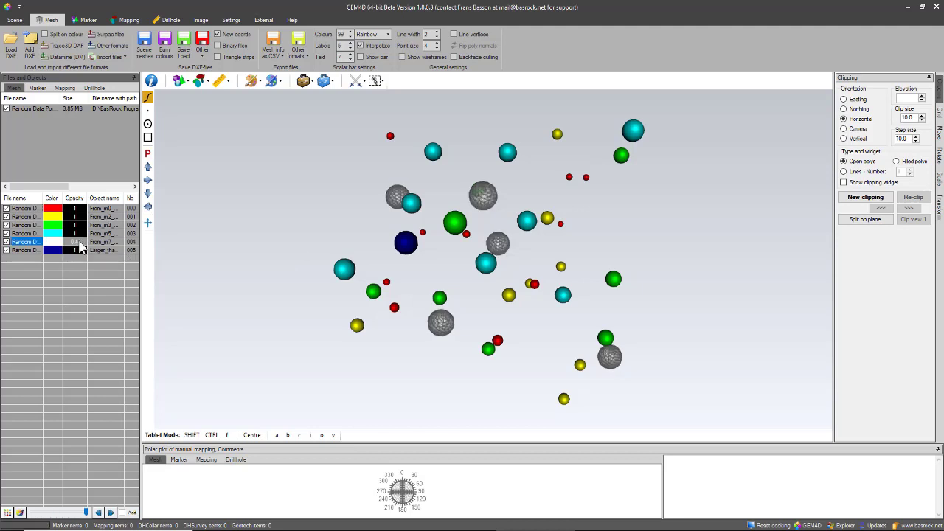
{"action": "scroll", "coordinate": [78, 247], "scroll_direction": "down", "scroll_amount": 3}
{"action": "scroll", "coordinate": [69, 245], "scroll_direction": "down", "scroll_amount": 1}
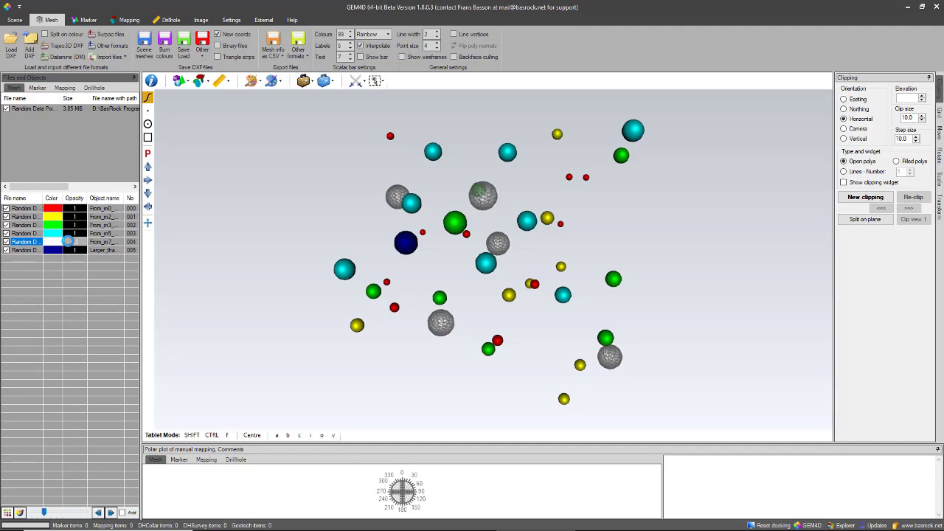
{"action": "scroll", "coordinate": [68, 244], "scroll_direction": "down", "scroll_amount": 2}
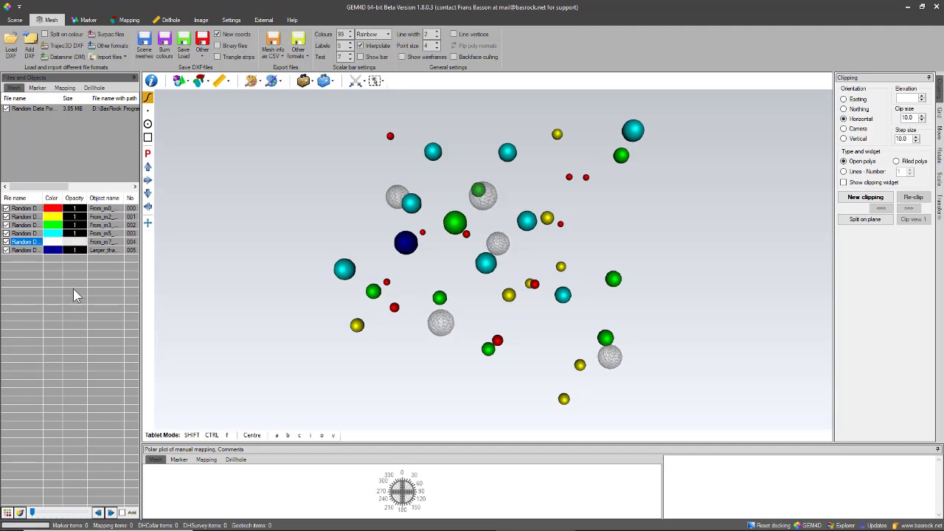
{"action": "left_click_drag", "start_coordinate": [476, 290], "coordinate": [498, 274]}
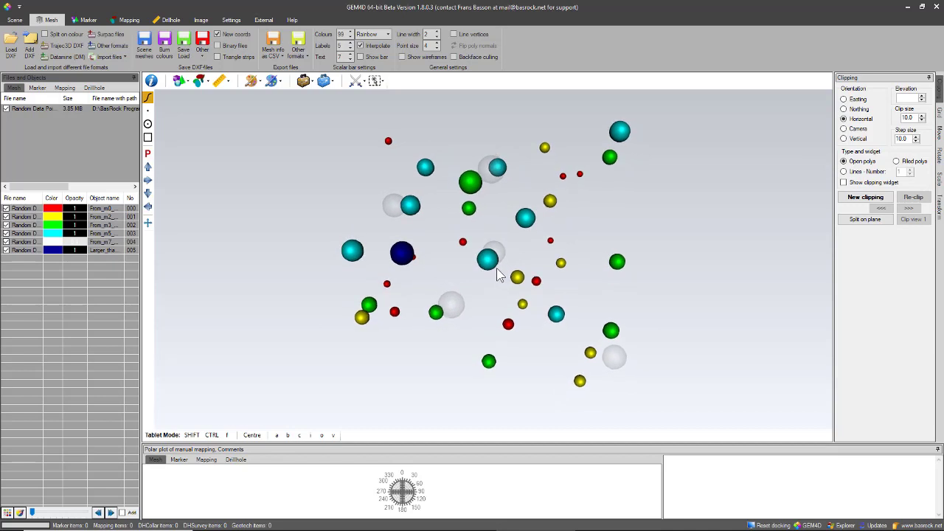
{"action": "left_click", "coordinate": [84, 242]}
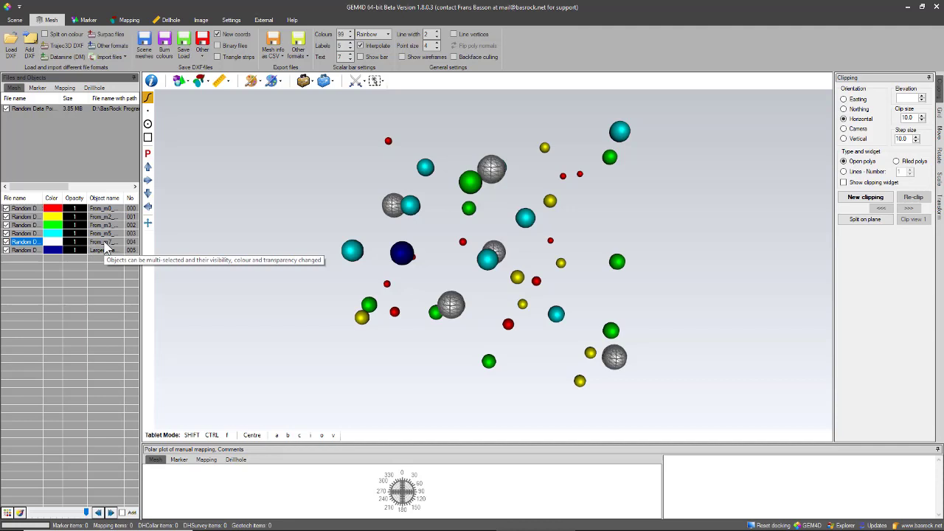
- Start renaming the sphere object, then cancel to keep its original name
{"action": "double_click", "coordinate": [107, 249]}
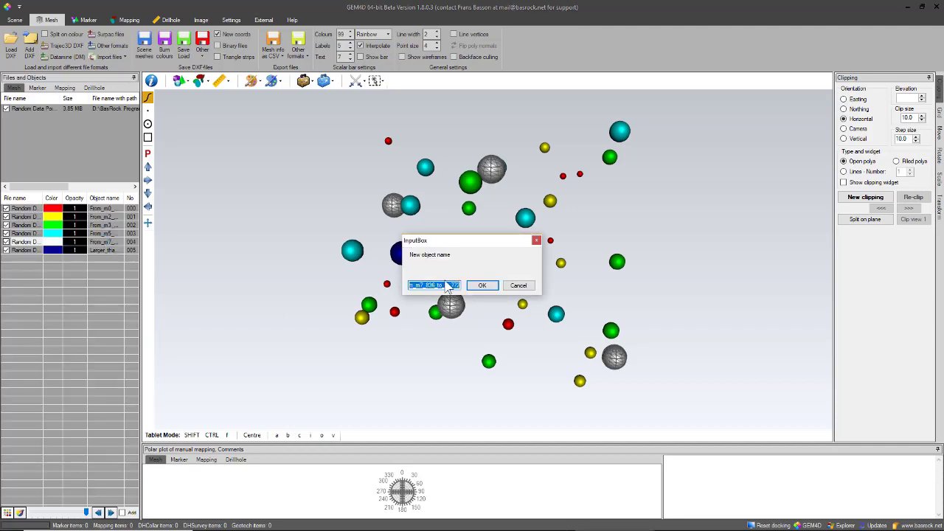
{"action": "left_click_drag", "start_coordinate": [451, 285], "coordinate": [391, 288]}
{"action": "left_click", "coordinate": [523, 286]}
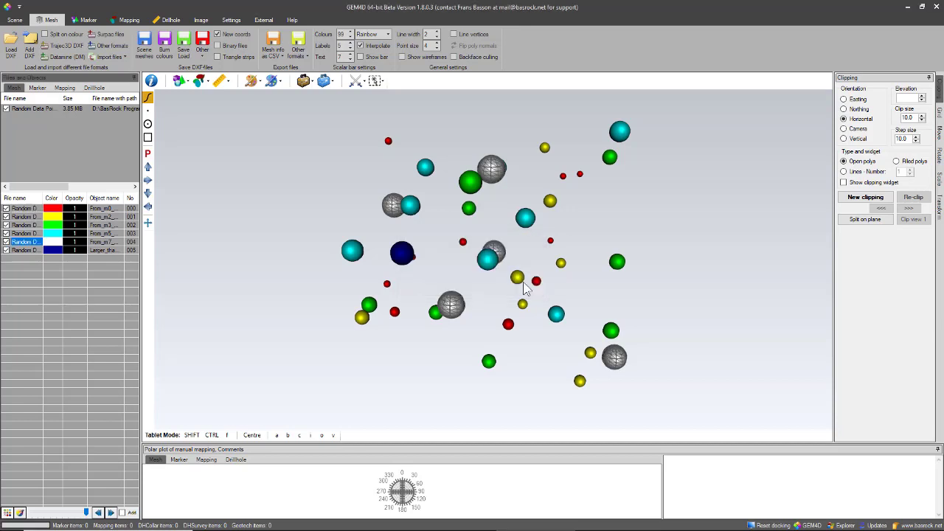
- Remove the Random Data Points file from the scene and show the Marker page
{"action": "right_click", "coordinate": [37, 108]}
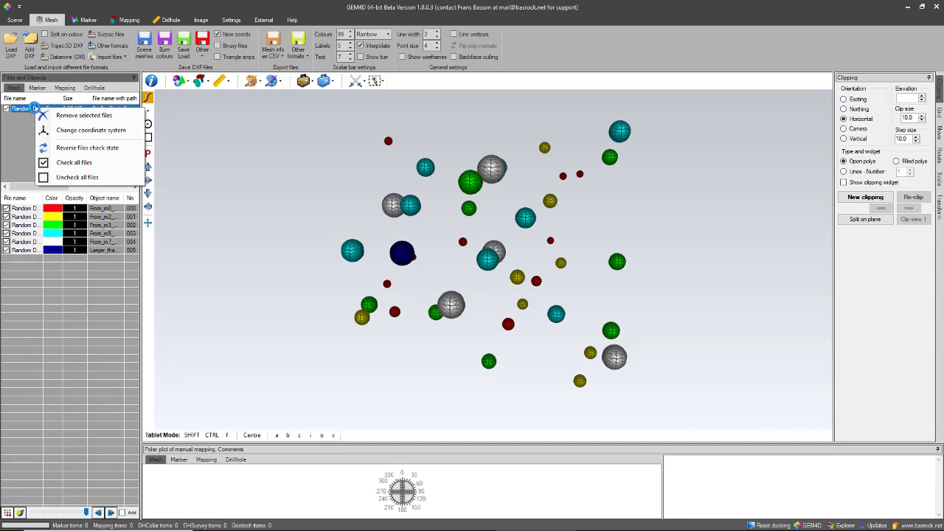
{"action": "left_click", "coordinate": [61, 116]}
{"action": "left_click", "coordinate": [37, 89]}
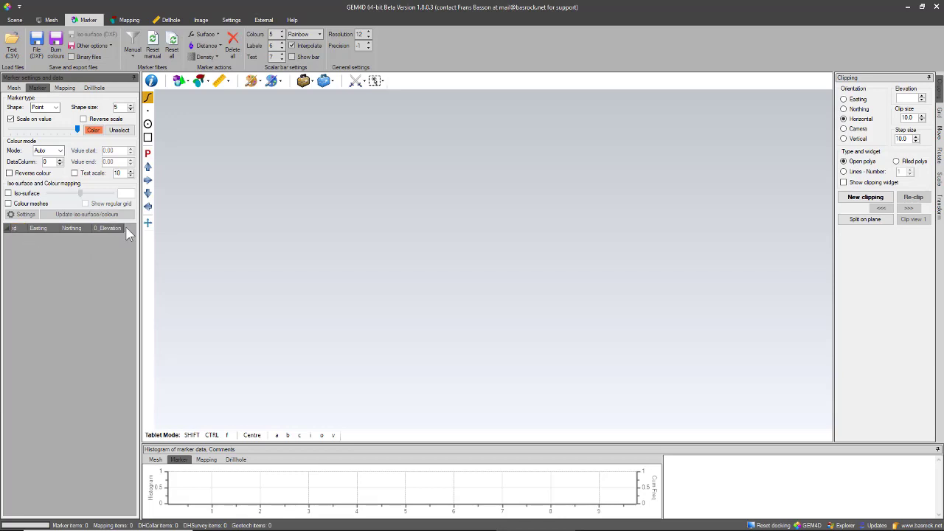
- Load the marker points CSV and draw the markers as spheres
{"action": "left_click", "coordinate": [11, 47]}
{"action": "double_click", "coordinate": [205, 74]}
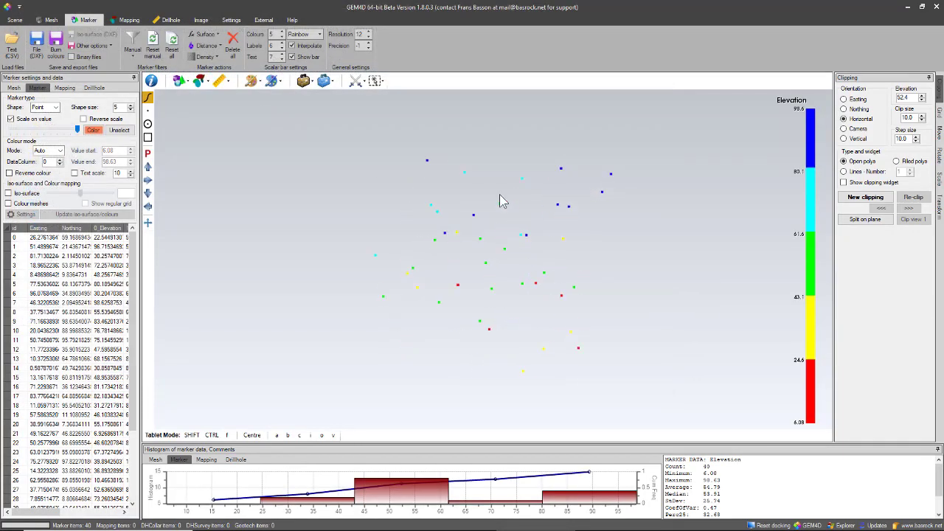
{"action": "left_click", "coordinate": [55, 108]}
{"action": "left_click", "coordinate": [44, 126]}
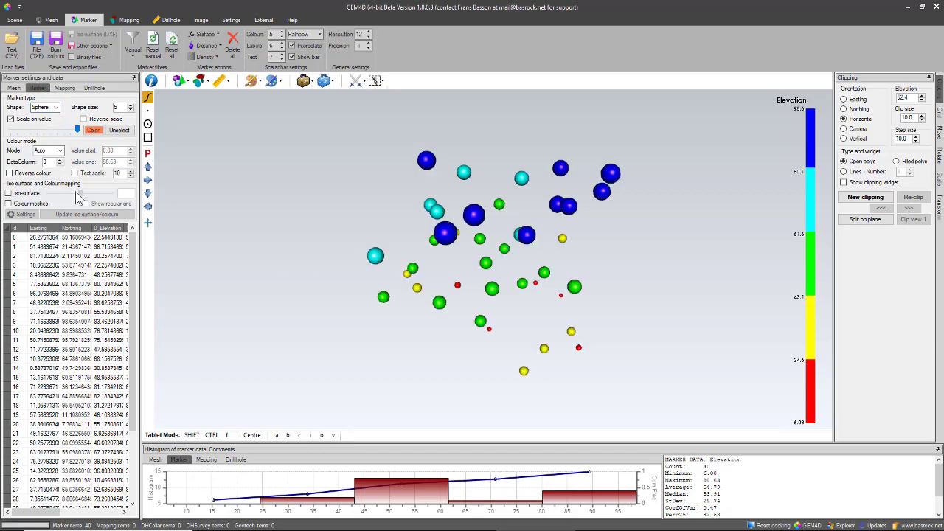
- Colour the markers by data column 5 and wrap them in an iso-surface, raising its threshold
{"action": "left_click", "coordinate": [60, 160]}
{"action": "left_click", "coordinate": [60, 160]}
{"action": "left_click", "coordinate": [59, 160]}
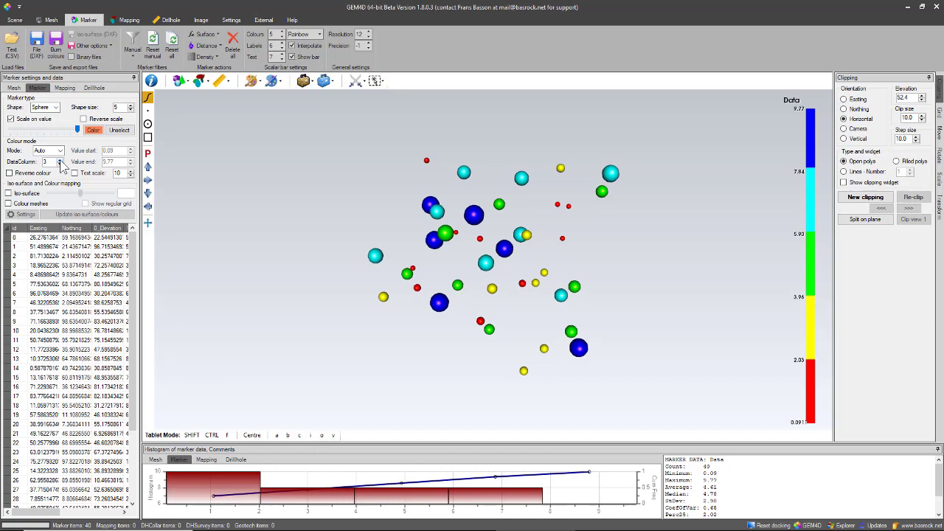
{"action": "left_click", "coordinate": [59, 160]}
{"action": "left_click", "coordinate": [59, 160]}
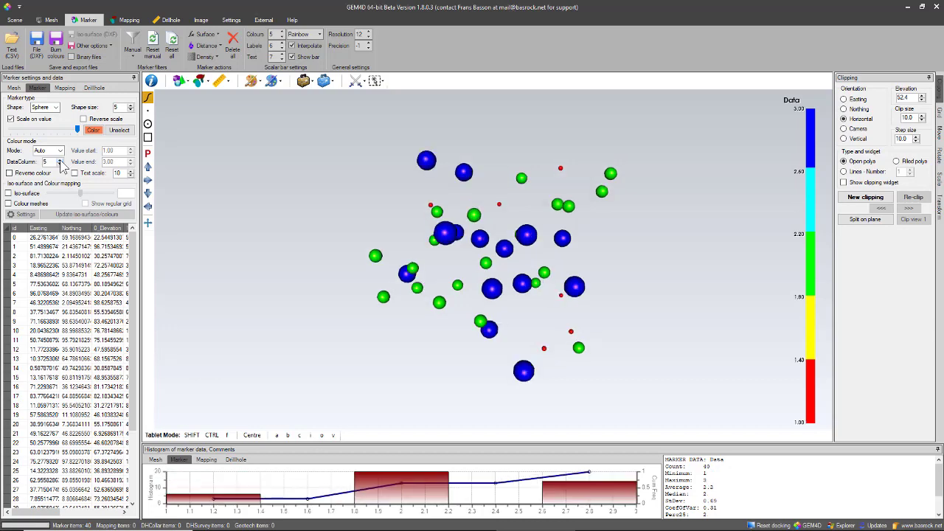
{"action": "left_click", "coordinate": [17, 196]}
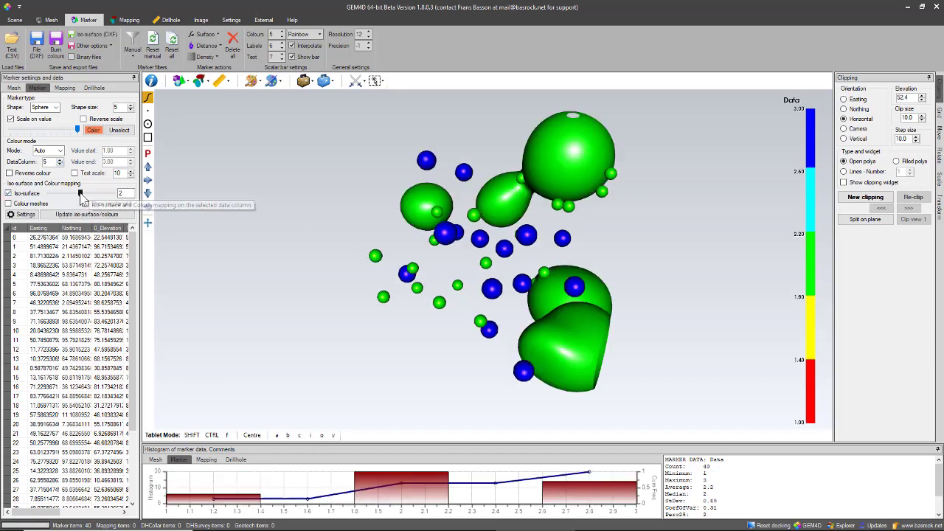
{"action": "mouse_move", "coordinate": [80, 194]}
{"action": "left_mouse_down"}
{"action": "mouse_move", "coordinate": [92, 194]}
{"action": "mouse_move", "coordinate": [85, 198]}
{"action": "left_mouse_up"}
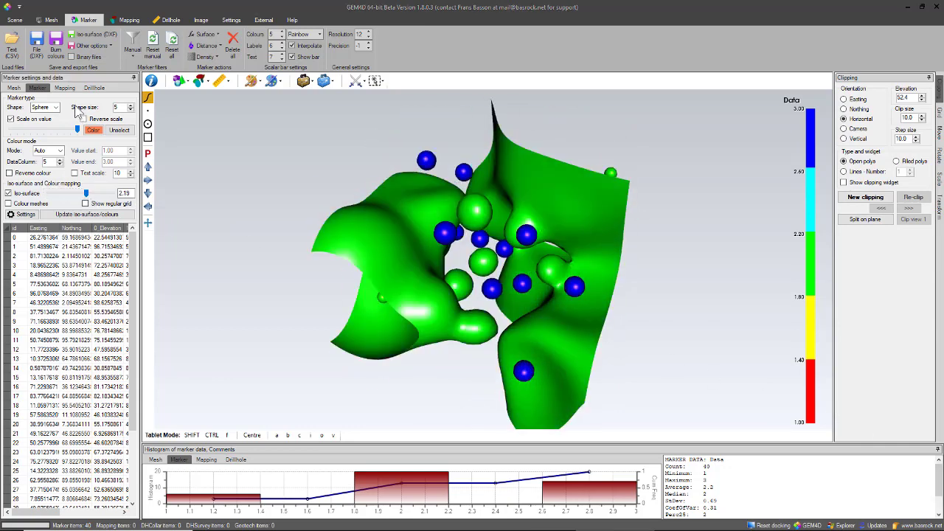
- Delete all marker data, then widen the side panel on the Mapping page
{"action": "left_click", "coordinate": [233, 43]}
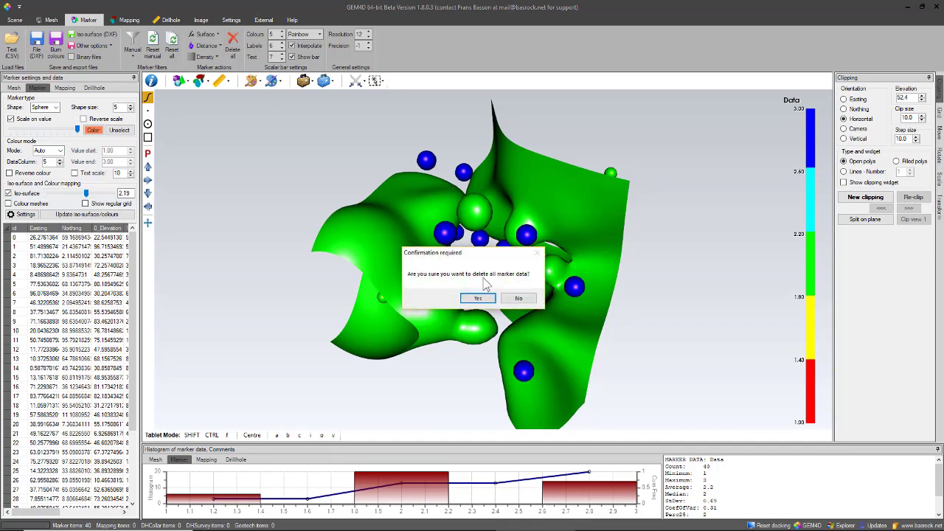
{"action": "left_click", "coordinate": [478, 298]}
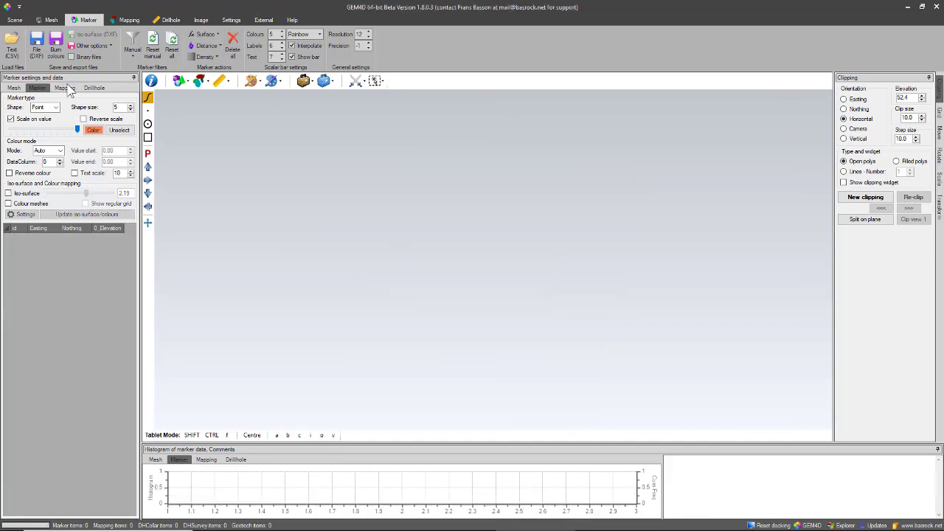
{"action": "left_click", "coordinate": [66, 87]}
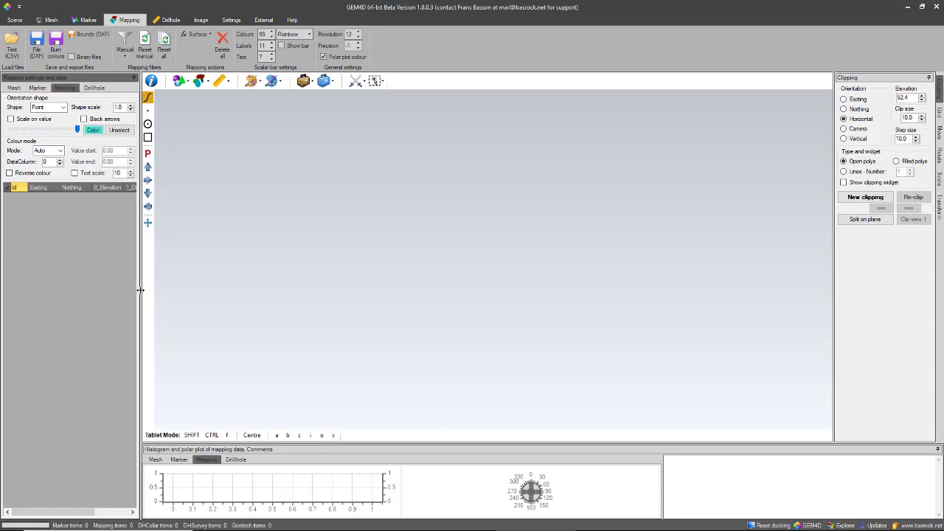
{"action": "left_click_drag", "start_coordinate": [141, 292], "coordinate": [219, 287]}
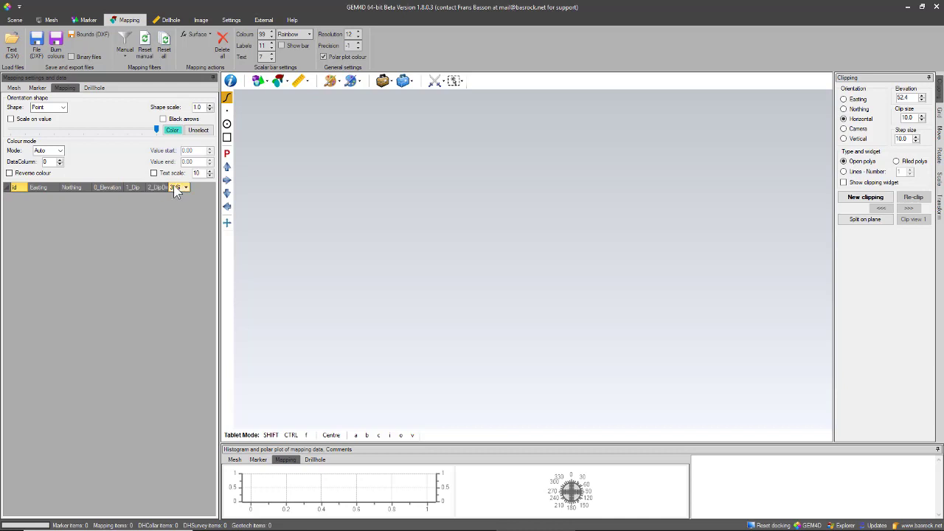
- Load Random Data as Discs.csv as mapping data and orbit the view
{"action": "left_click", "coordinate": [18, 188]}
{"action": "left_click", "coordinate": [12, 46]}
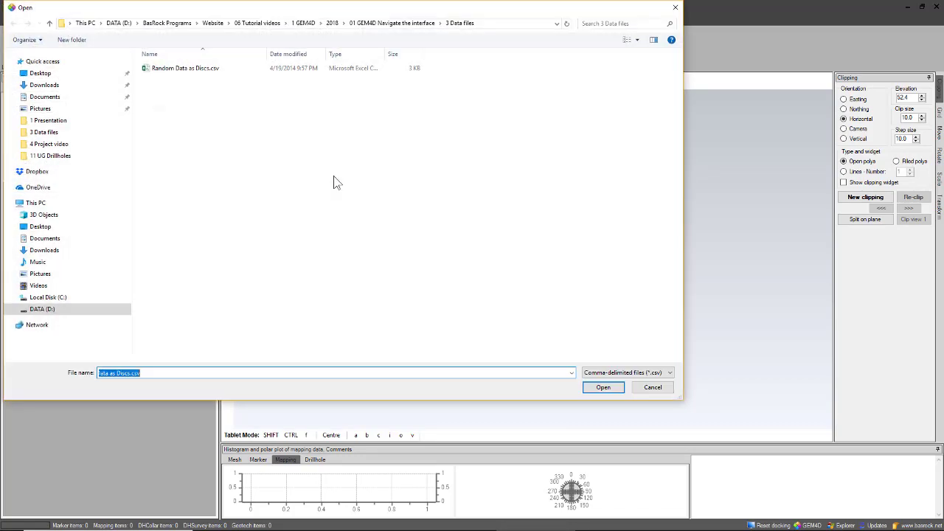
{"action": "double_click", "coordinate": [208, 70]}
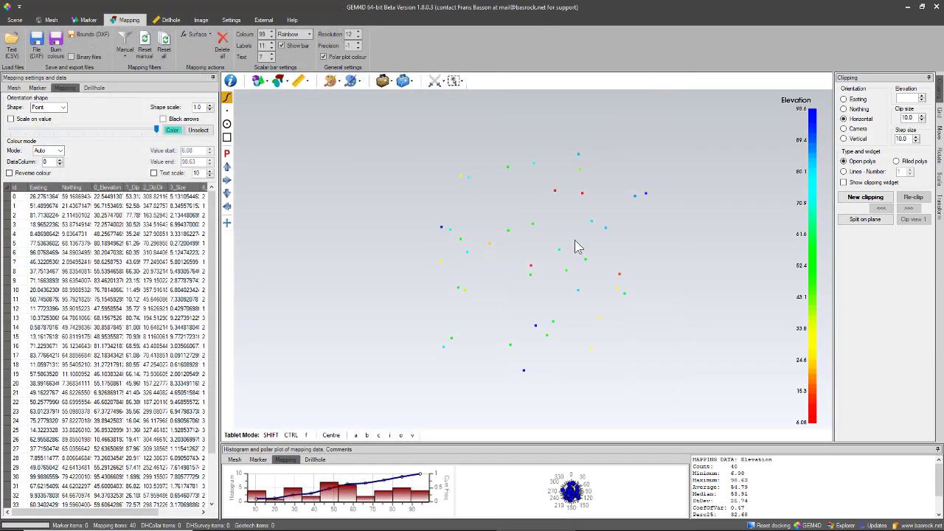
{"action": "left_click_drag", "start_coordinate": [575, 240], "coordinate": [449, 206]}
- Switch the orientation shape from Disc to Arrow and enlarge the histogram and polar plot
{"action": "left_click", "coordinate": [63, 107]}
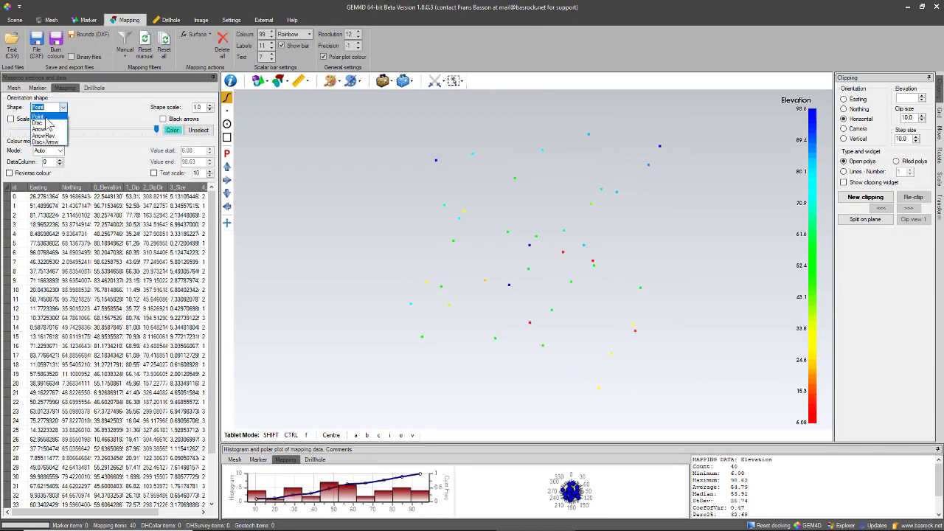
{"action": "left_click", "coordinate": [44, 126]}
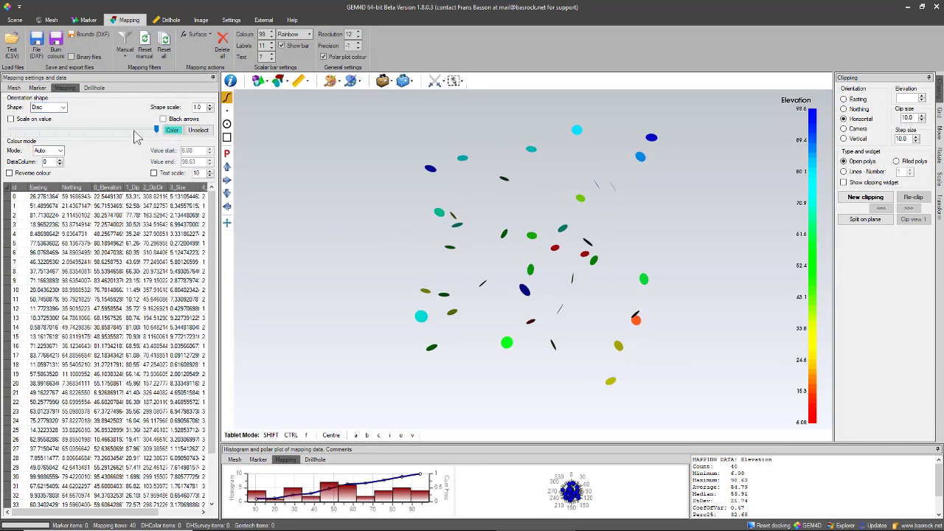
{"action": "left_click", "coordinate": [64, 108]}
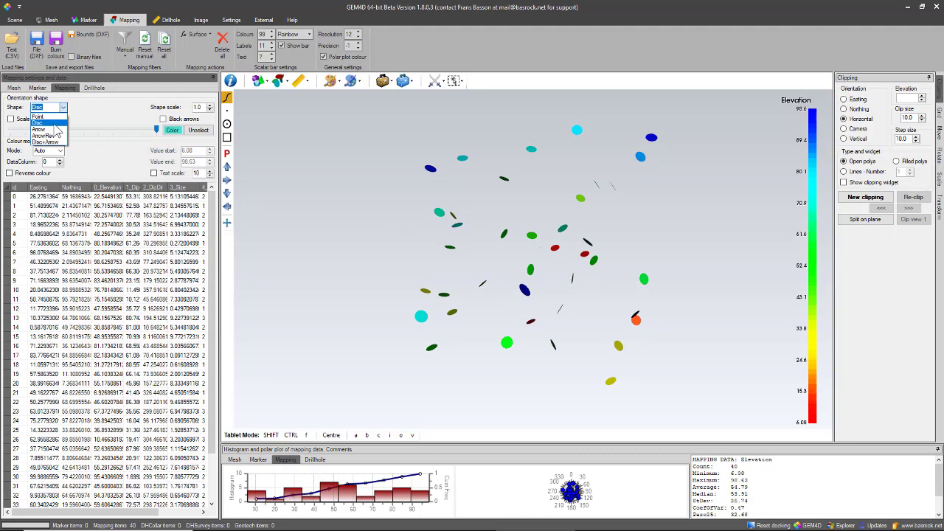
{"action": "left_click", "coordinate": [58, 131]}
{"action": "left_click", "coordinate": [63, 107]}
{"action": "left_click", "coordinate": [41, 129]}
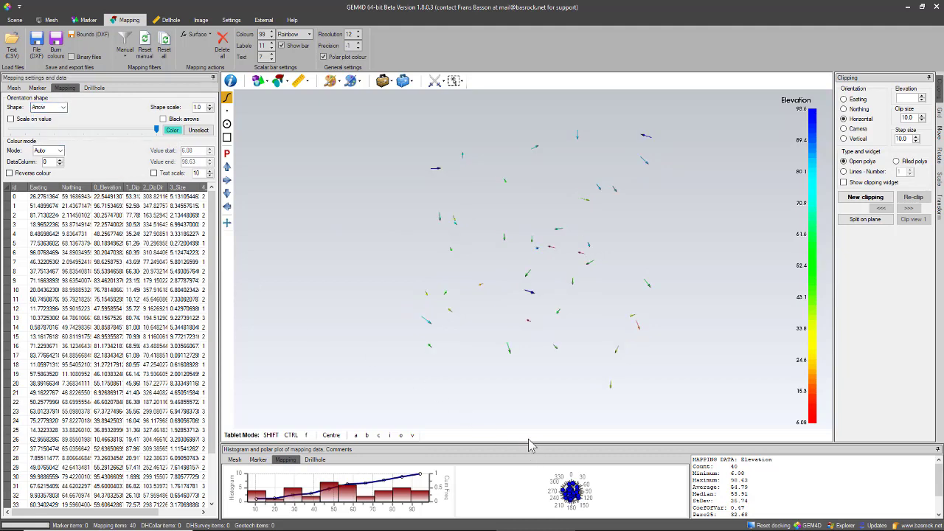
{"action": "left_click_drag", "start_coordinate": [529, 444], "coordinate": [525, 335]}
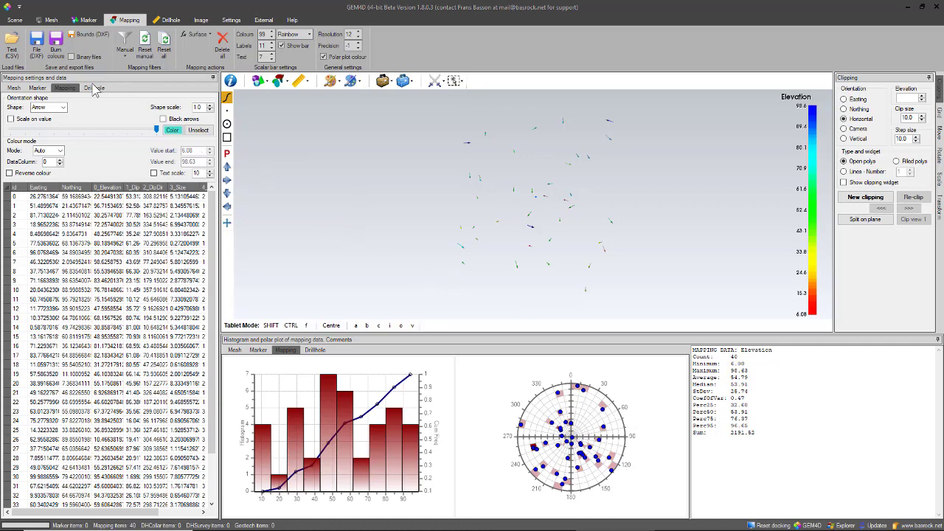
- Delete all mapping data, reset the panel docking and show the Drillhole page
{"action": "left_click", "coordinate": [222, 46]}
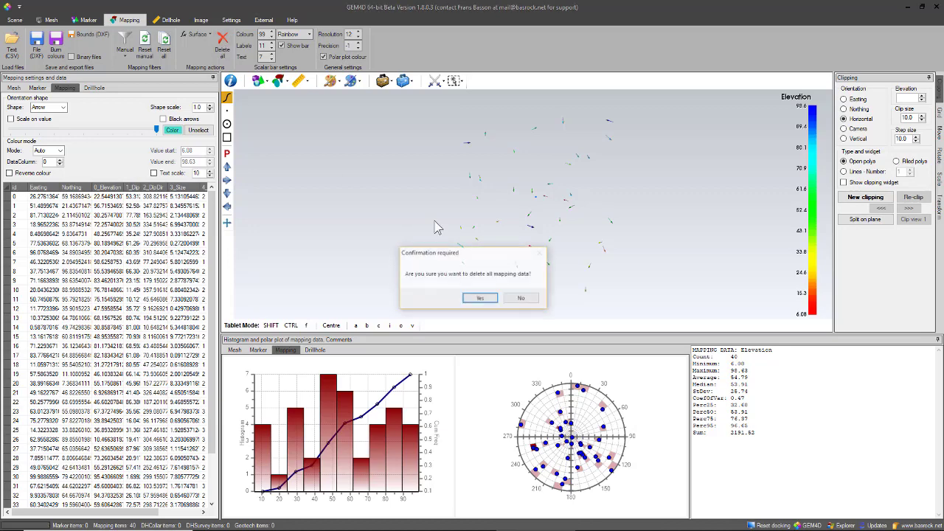
{"action": "left_click", "coordinate": [480, 298]}
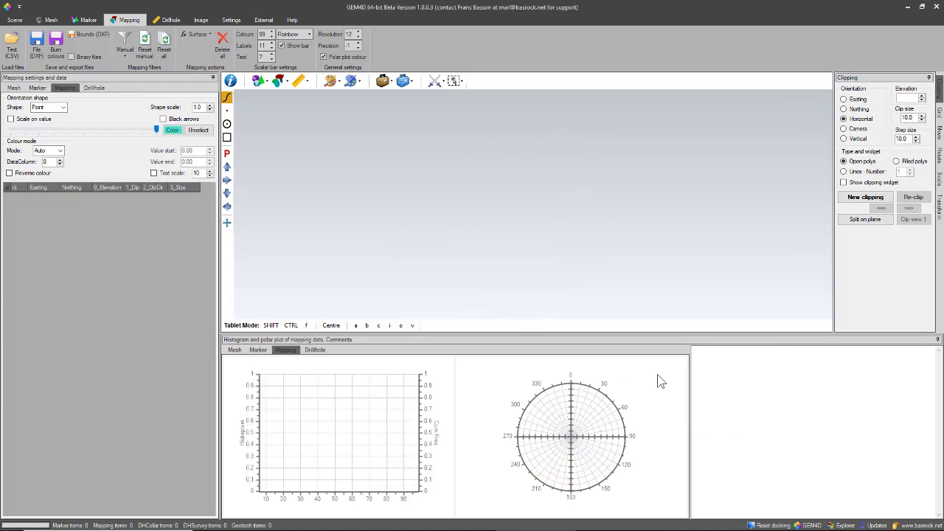
{"action": "left_click", "coordinate": [771, 525]}
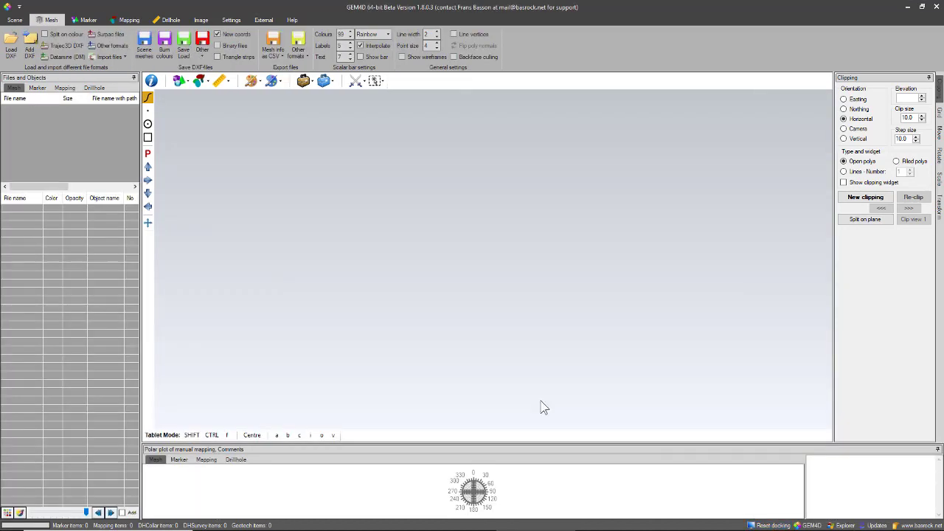
{"action": "left_click", "coordinate": [168, 21]}
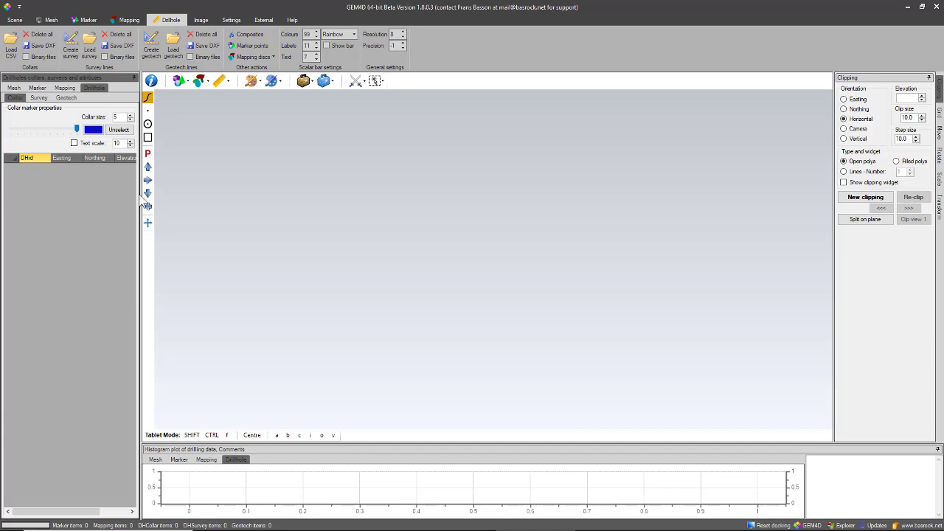
- Load the 125-hole collar CSV under Collars and orbit to view the blue collar points
{"action": "left_click_drag", "start_coordinate": [141, 193], "coordinate": [228, 194]}
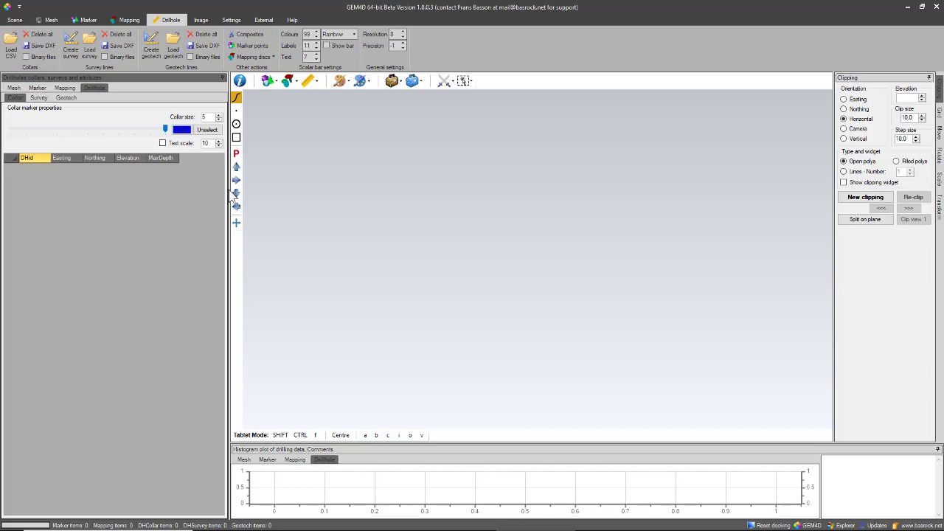
{"action": "left_click_drag", "start_coordinate": [228, 195], "coordinate": [161, 194]}
{"action": "left_click", "coordinate": [18, 59]}
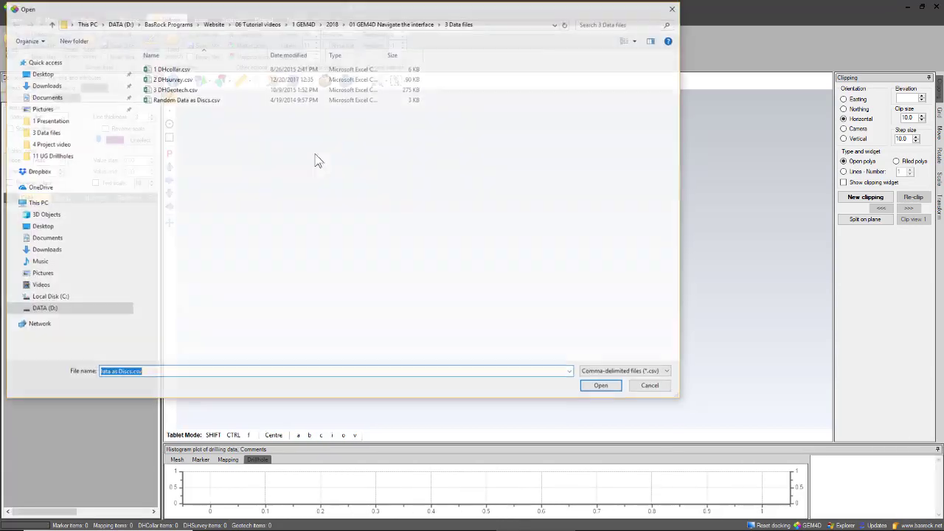
{"action": "double_click", "coordinate": [192, 69]}
{"action": "left_click_drag", "start_coordinate": [496, 272], "coordinate": [477, 225]}
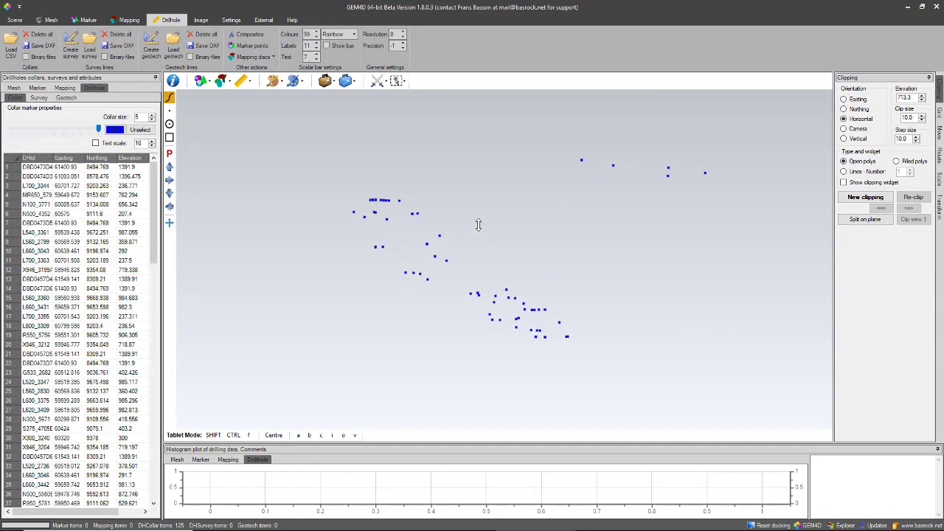
- Create survey lines from 2 DHsurvey.csv with the balanced tangent solution and save the LINES file as 'aa'
{"action": "left_click", "coordinate": [71, 57]}
{"action": "double_click", "coordinate": [186, 79]}
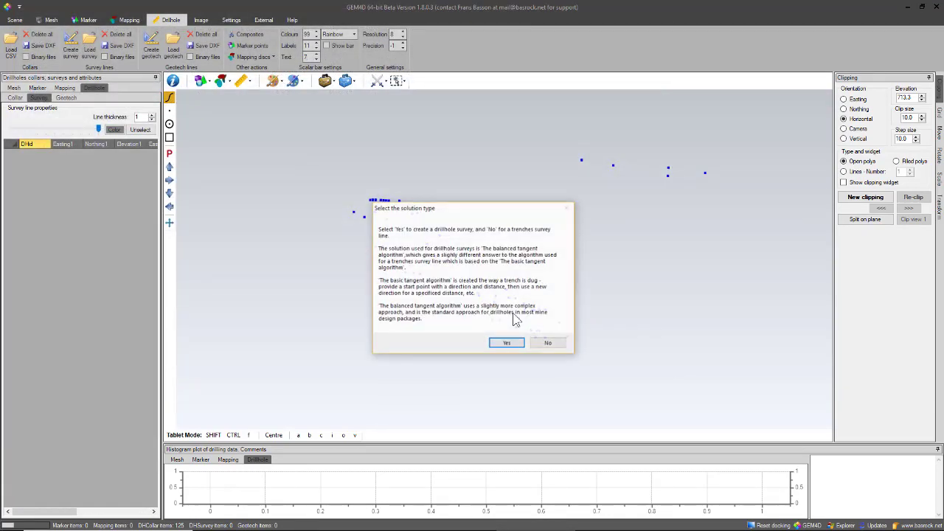
{"action": "left_click", "coordinate": [508, 346]}
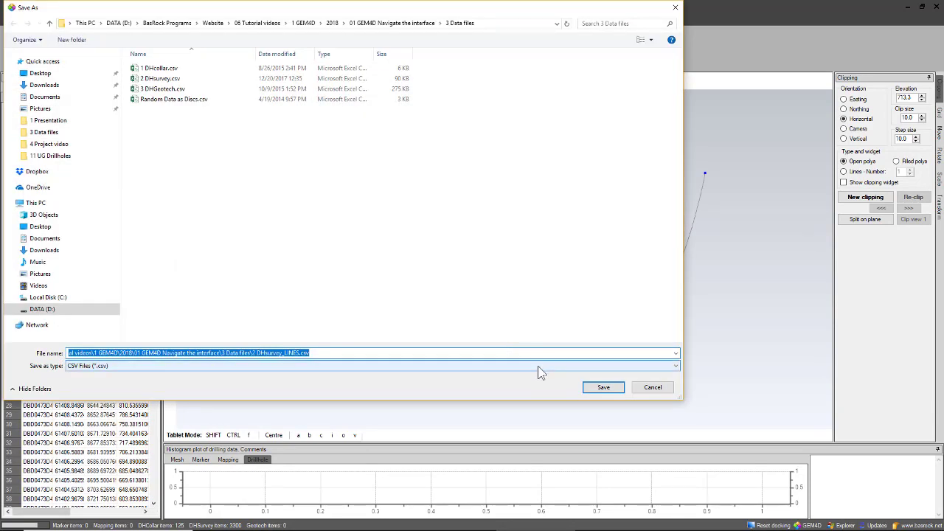
{"action": "type", "text": "aaa"}
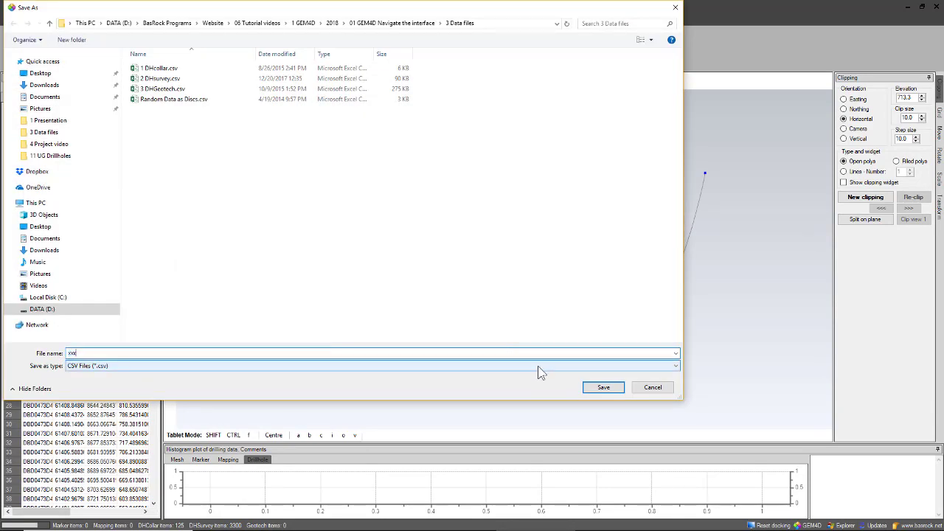
{"action": "key", "text": "Return"}
- Orbit the view to inspect the 3300 survey traces and widen the table to show From, To, Dip and Azimuth
{"action": "left_click_drag", "start_coordinate": [680, 275], "coordinate": [245, 329]}
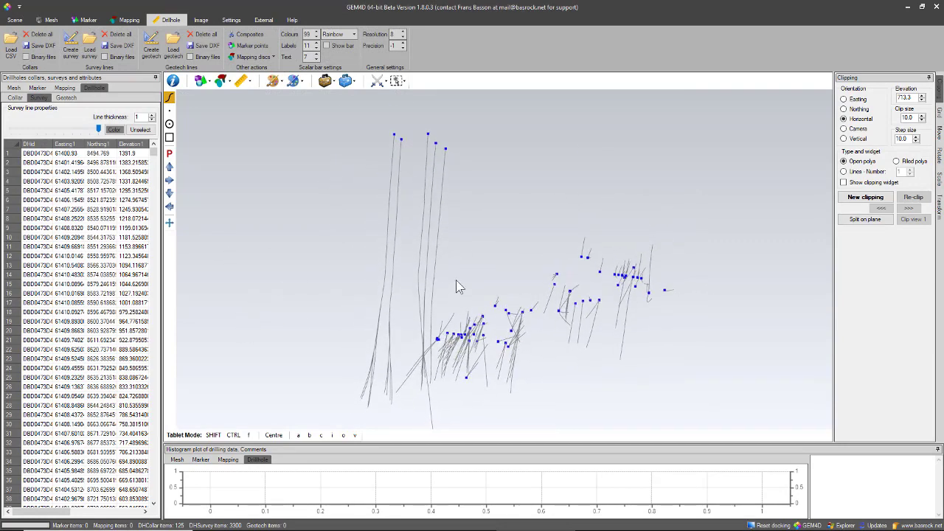
{"action": "mouse_move", "coordinate": [457, 280]}
{"action": "middle_mouse_down"}
{"action": "mouse_move", "coordinate": [487, 284]}
{"action": "mouse_move", "coordinate": [468, 270]}
{"action": "middle_mouse_up"}
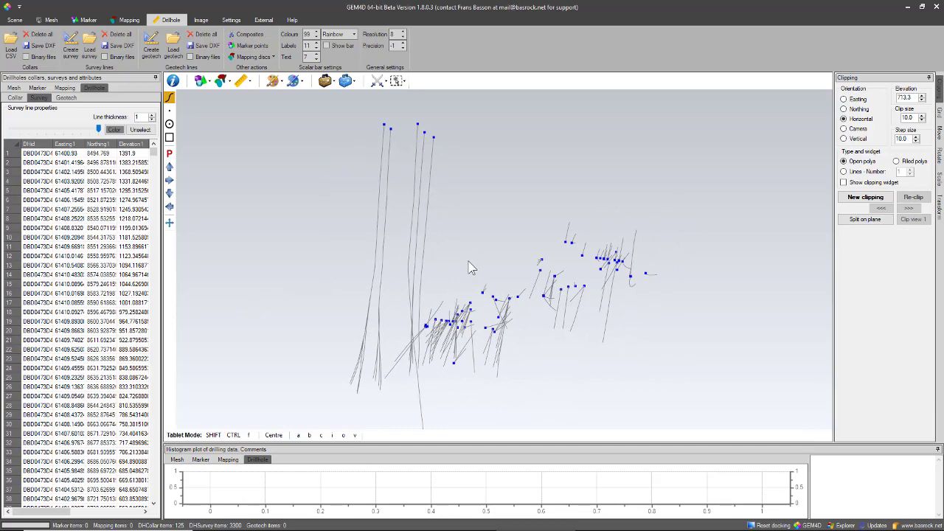
{"action": "mouse_move", "coordinate": [468, 262]}
{"action": "left_mouse_down"}
{"action": "mouse_move", "coordinate": [447, 266]}
{"action": "mouse_move", "coordinate": [493, 258]}
{"action": "mouse_move", "coordinate": [468, 259]}
{"action": "left_mouse_up"}
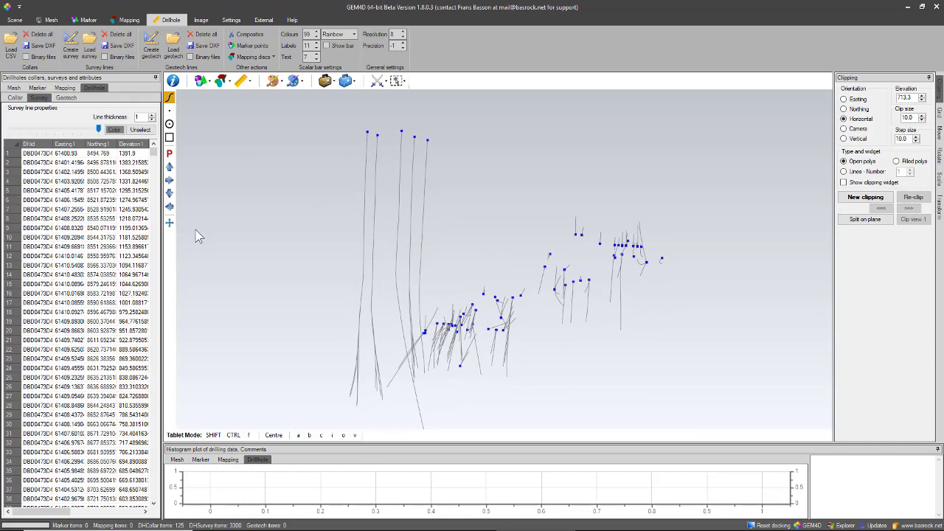
{"action": "left_click_drag", "start_coordinate": [163, 229], "coordinate": [349, 232]}
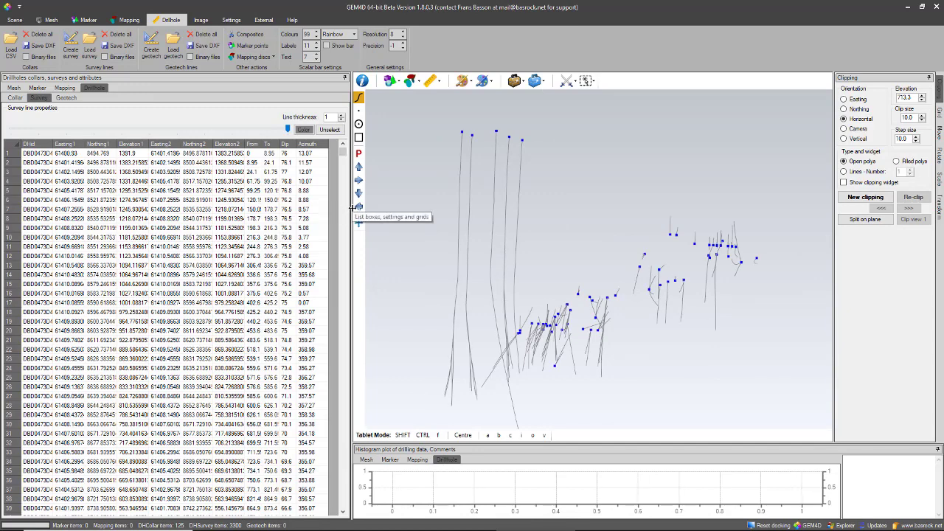
- Load 3 DHGeotech.csv as 8046 Dip-coloured geotech intervals, save the LINES file as 'xxx', and inspect them
{"action": "left_click_drag", "start_coordinate": [353, 208], "coordinate": [157, 235]}
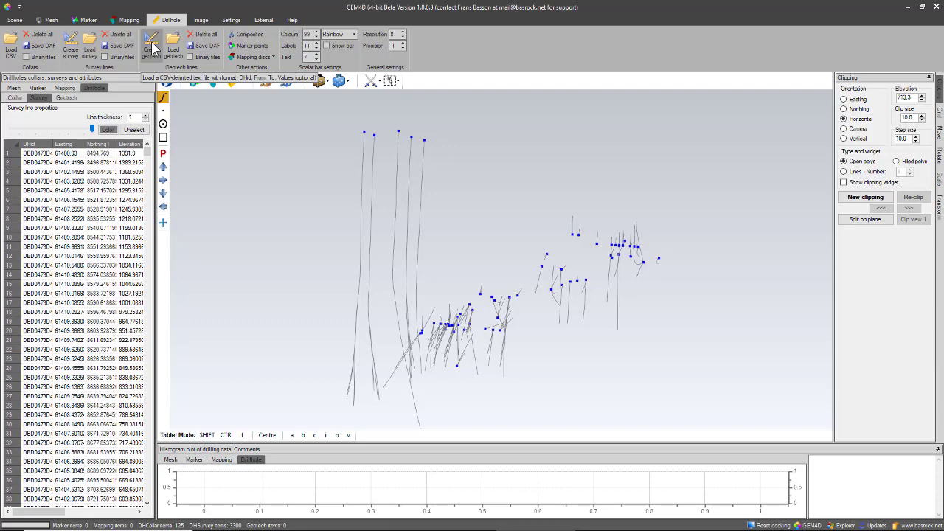
{"action": "left_click", "coordinate": [153, 46]}
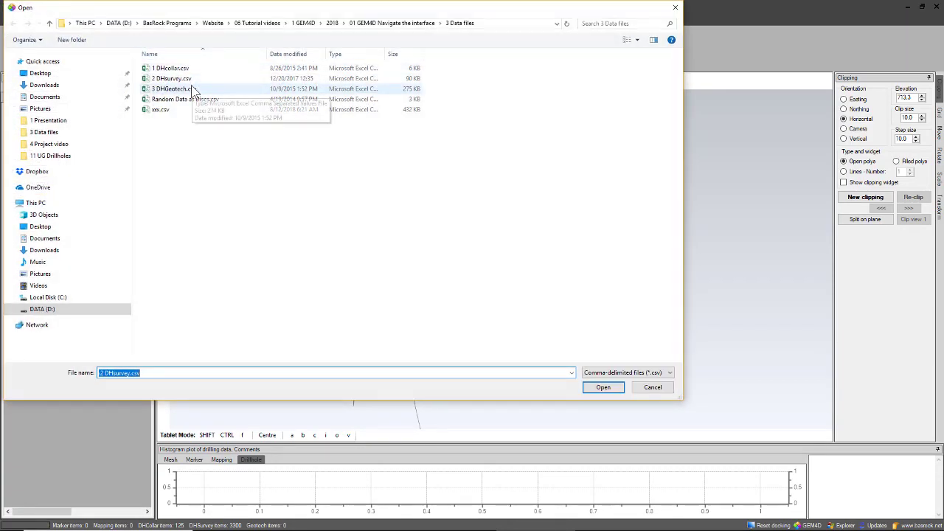
{"action": "double_click", "coordinate": [191, 89]}
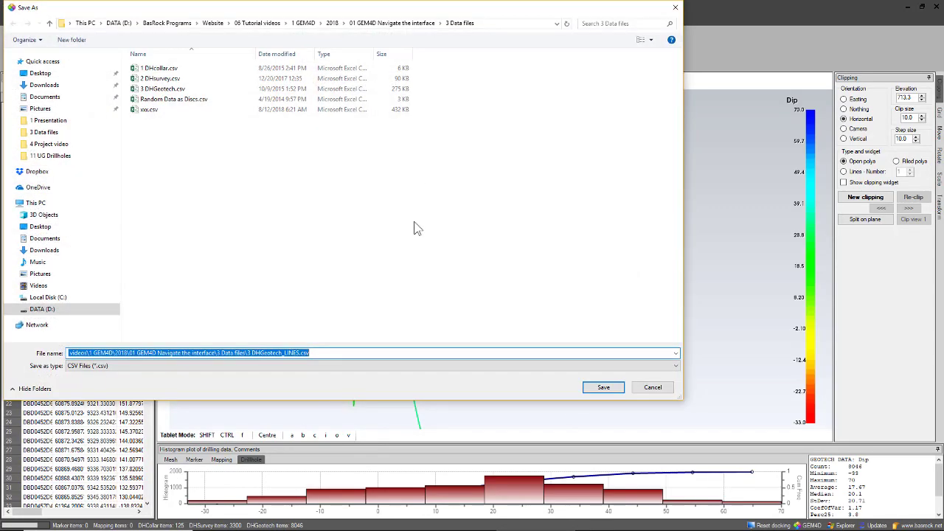
{"action": "type", "text": "xxx"}
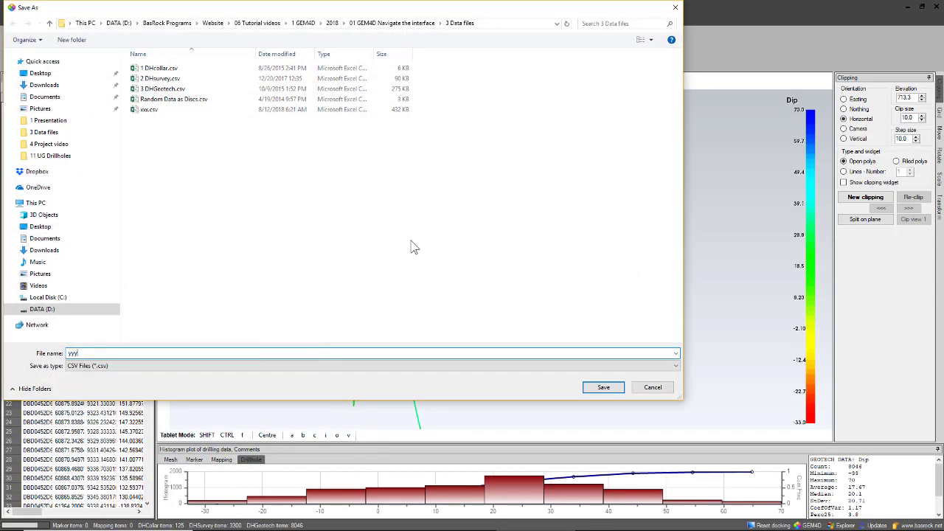
{"action": "key", "text": "Return"}
{"action": "left_click_drag", "start_coordinate": [422, 252], "coordinate": [547, 354]}
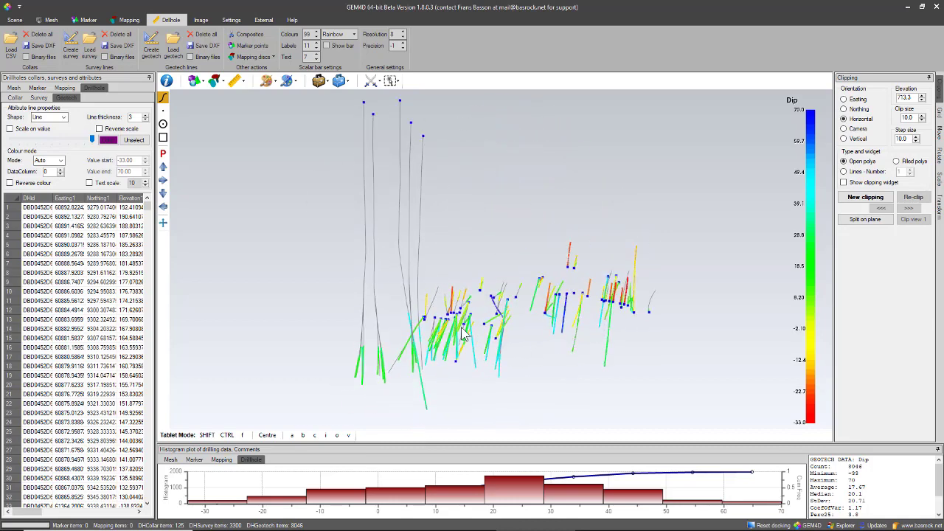
- Colour the geotech lines by data column 4, QPRIME (0–400), then bring up the Mapping discs options
{"action": "scroll", "coordinate": [466, 332], "scroll_direction": "up", "scroll_amount": 5}
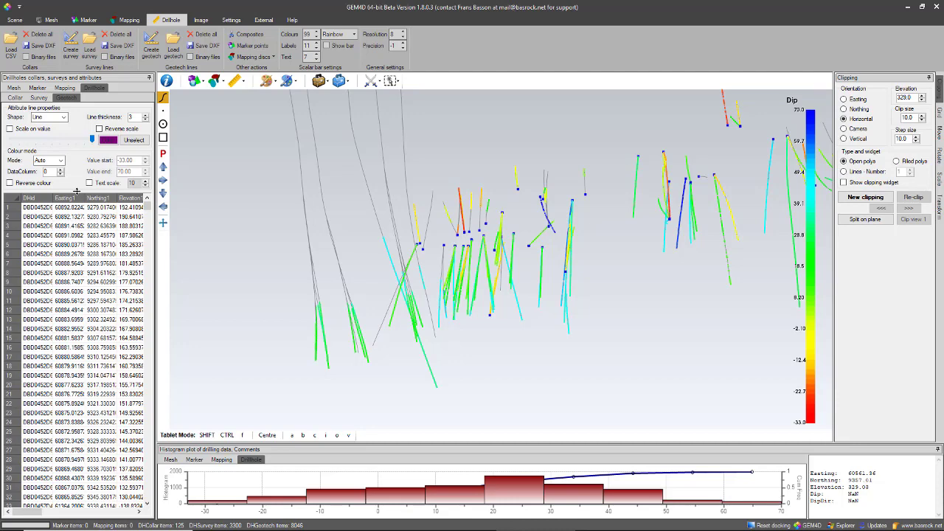
{"action": "left_click", "coordinate": [62, 169]}
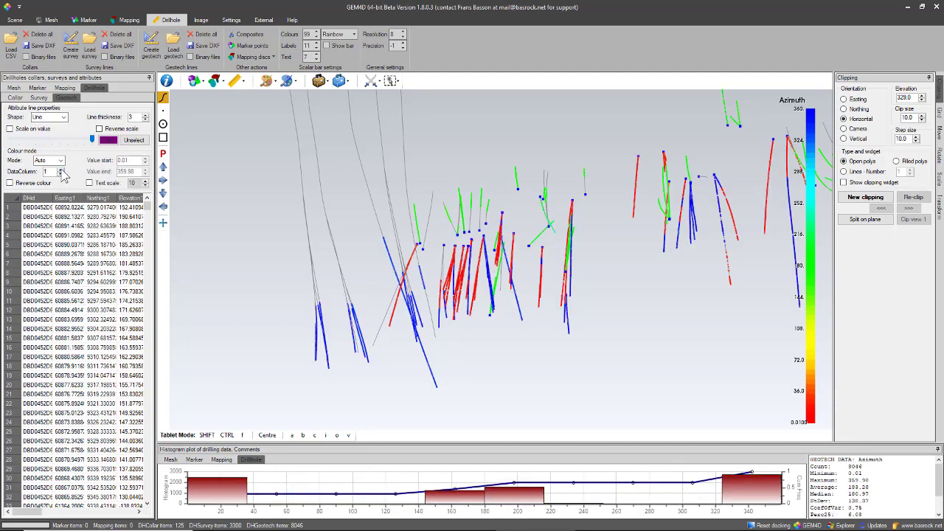
{"action": "left_click", "coordinate": [61, 169]}
{"action": "left_click", "coordinate": [61, 169]}
{"action": "left_click", "coordinate": [61, 168]}
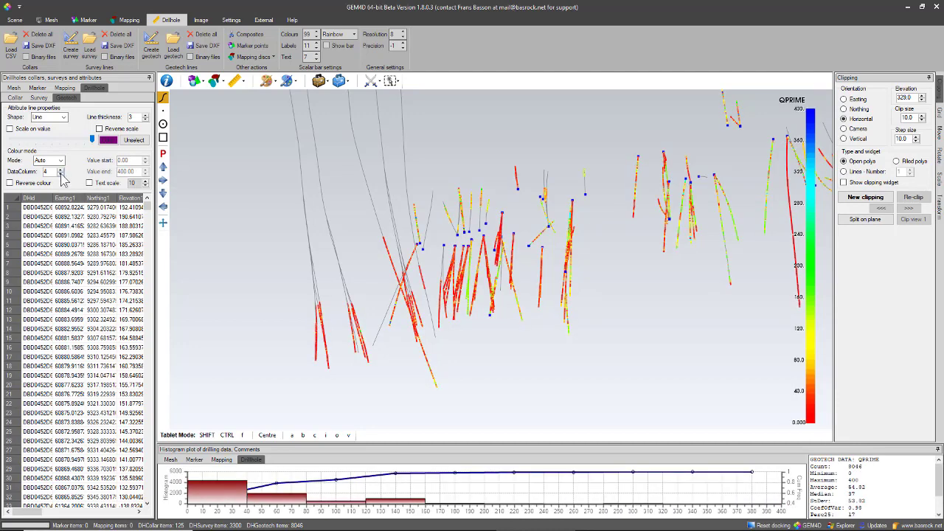
{"action": "left_click_drag", "start_coordinate": [344, 197], "coordinate": [472, 221]}
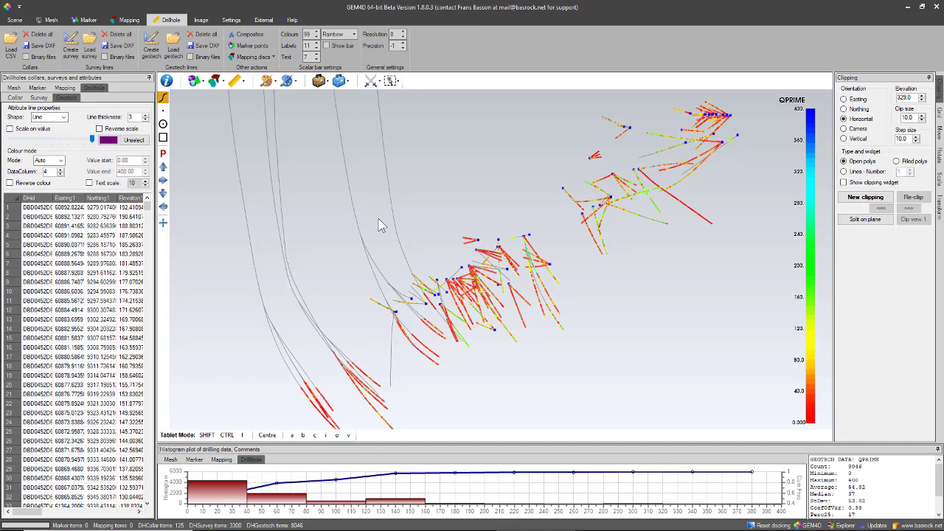
{"action": "left_click", "coordinate": [270, 58]}
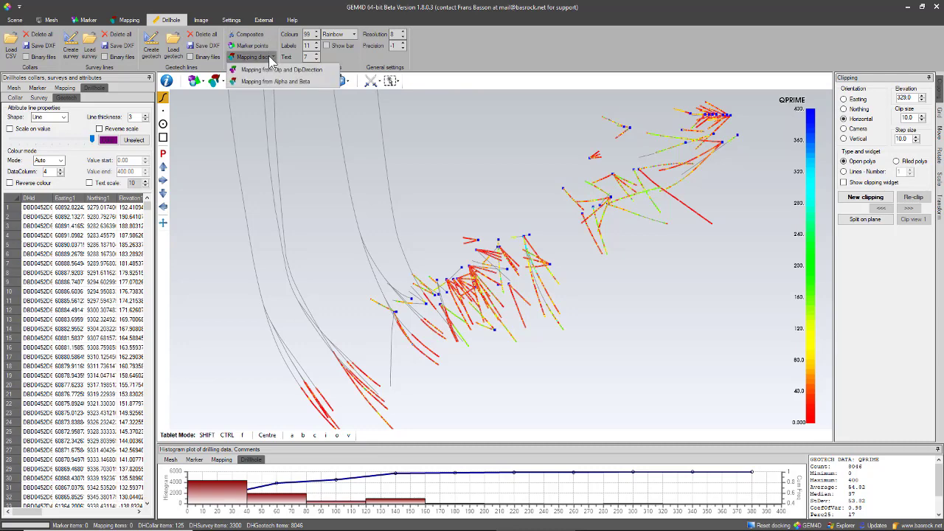